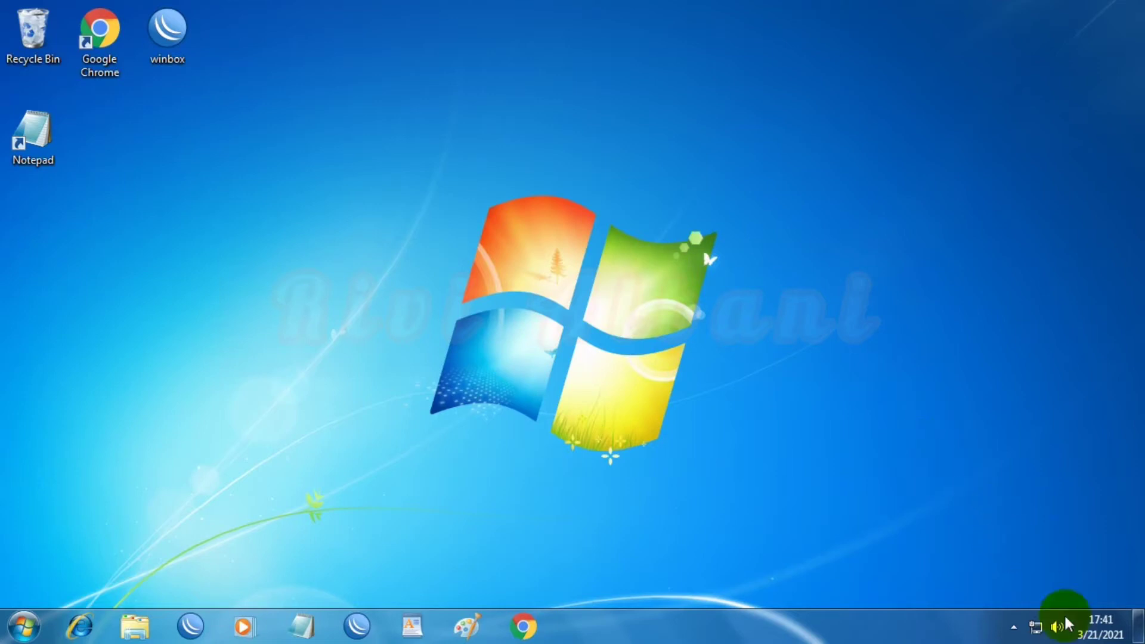
Check the computer's network adapters in Network Connections through the Network and Sharing Center, and close the window.
right_click(1036, 635)
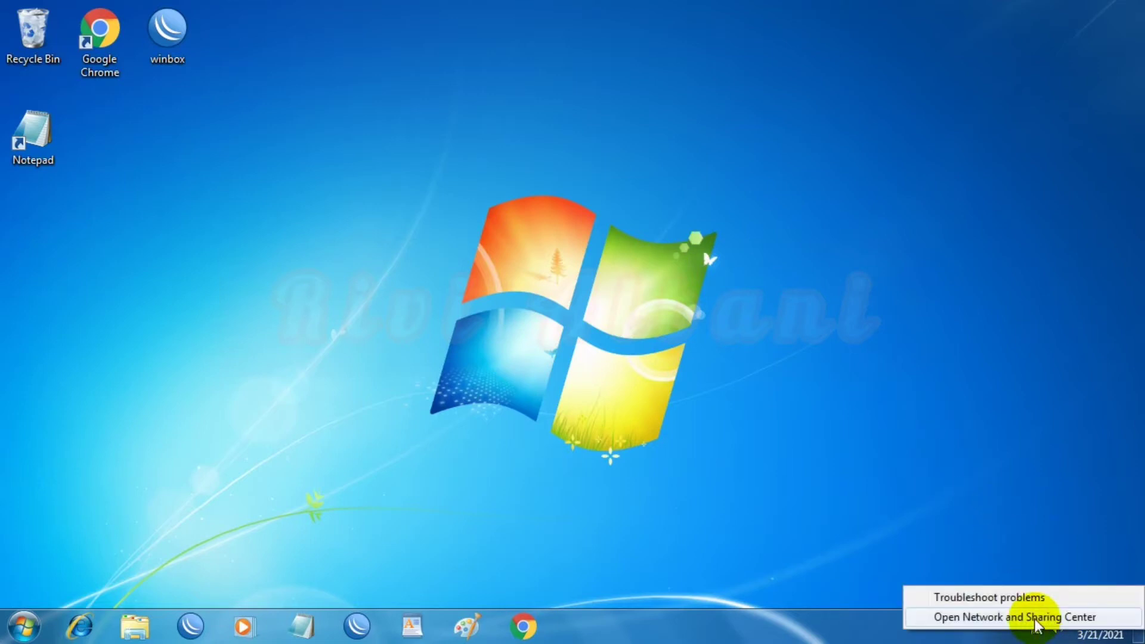
left_click(1034, 618)
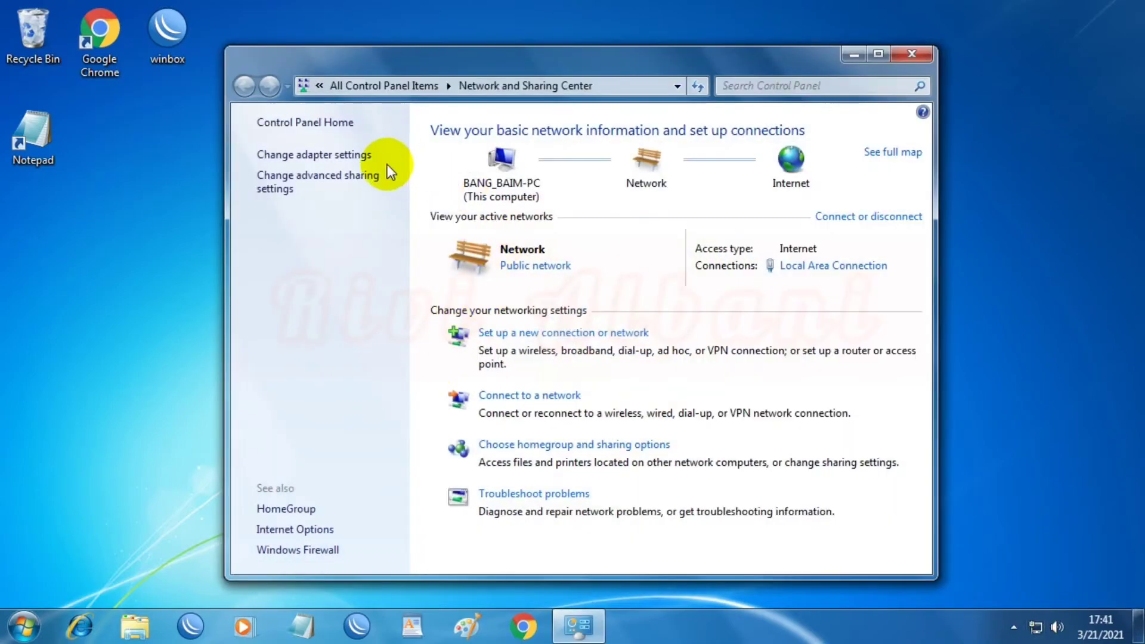
left_click(295, 157)
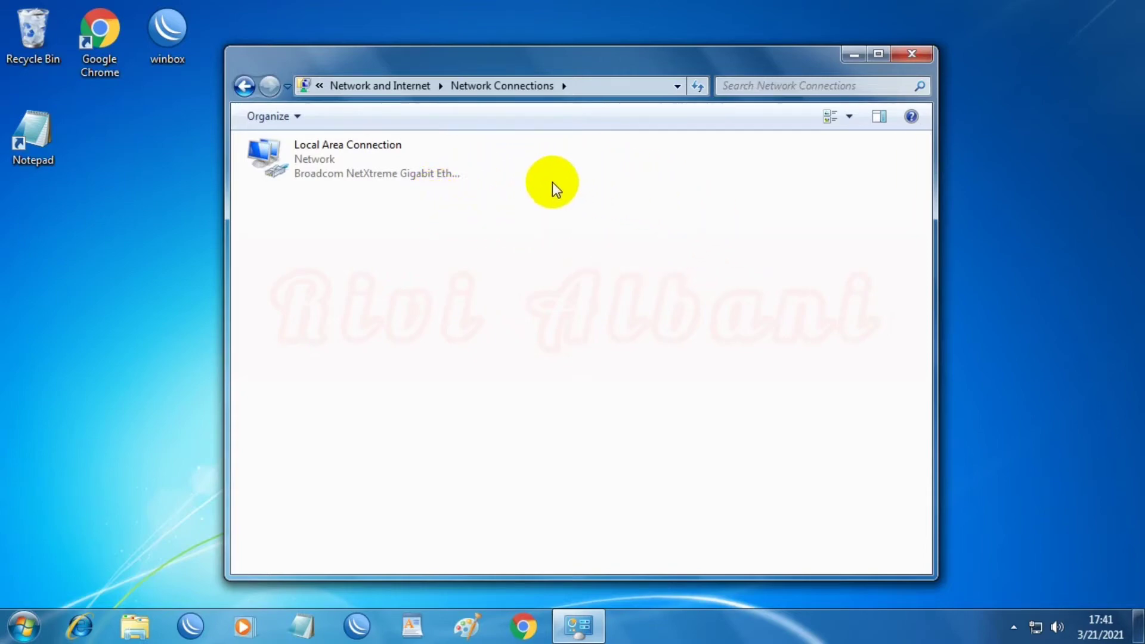
left_click(912, 53)
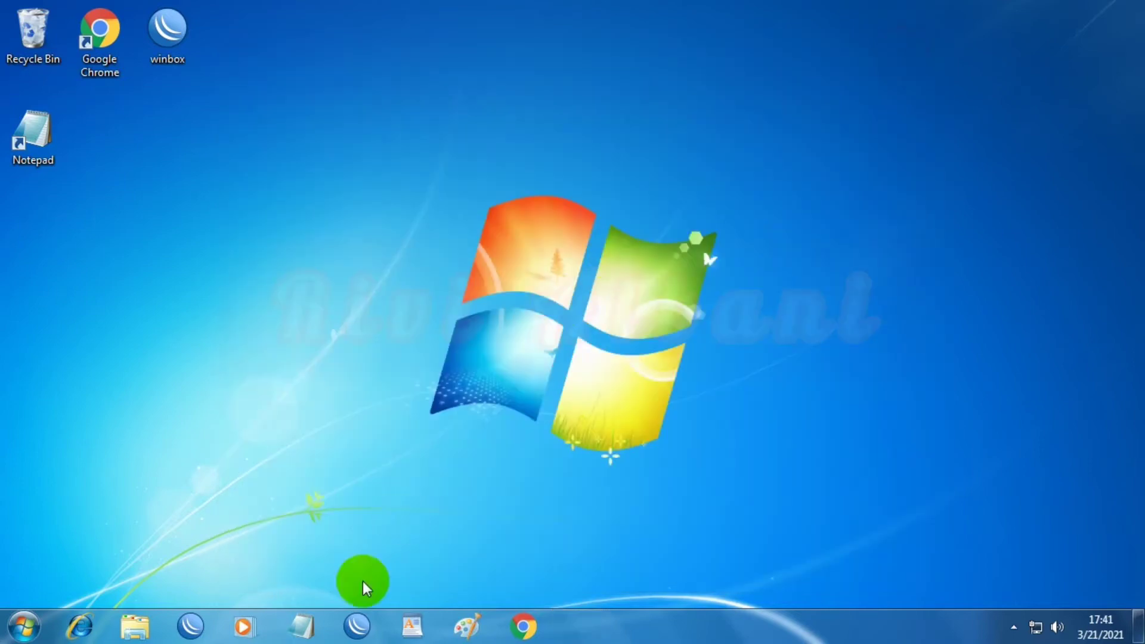
Open Device Manager from the computer's system properties.
left_click(135, 626)
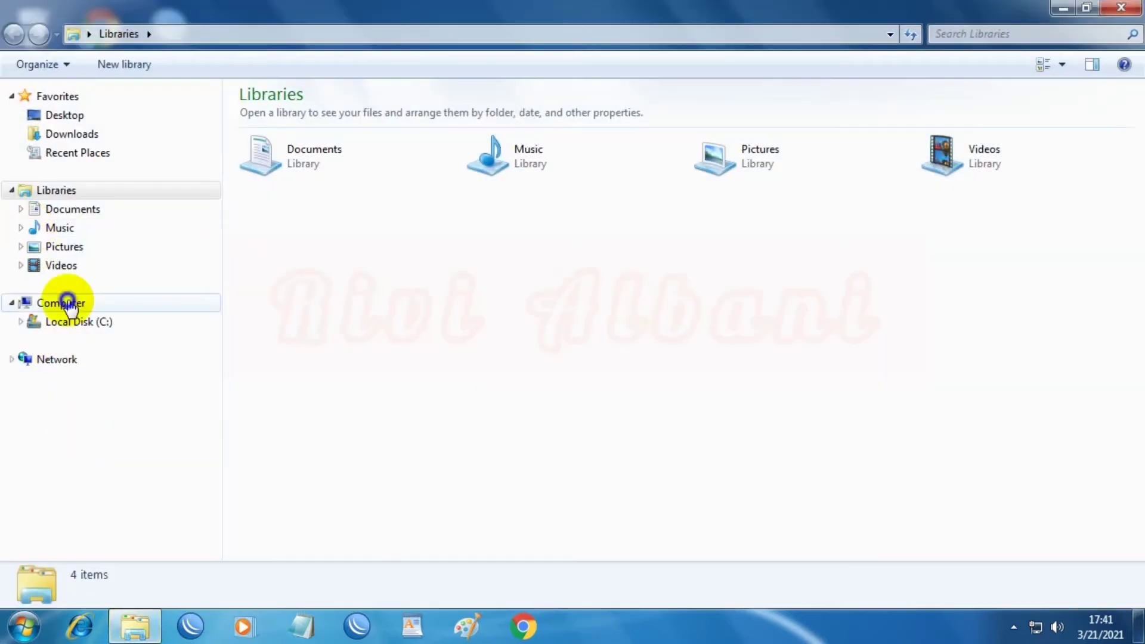
right_click(67, 303)
left_click(127, 506)
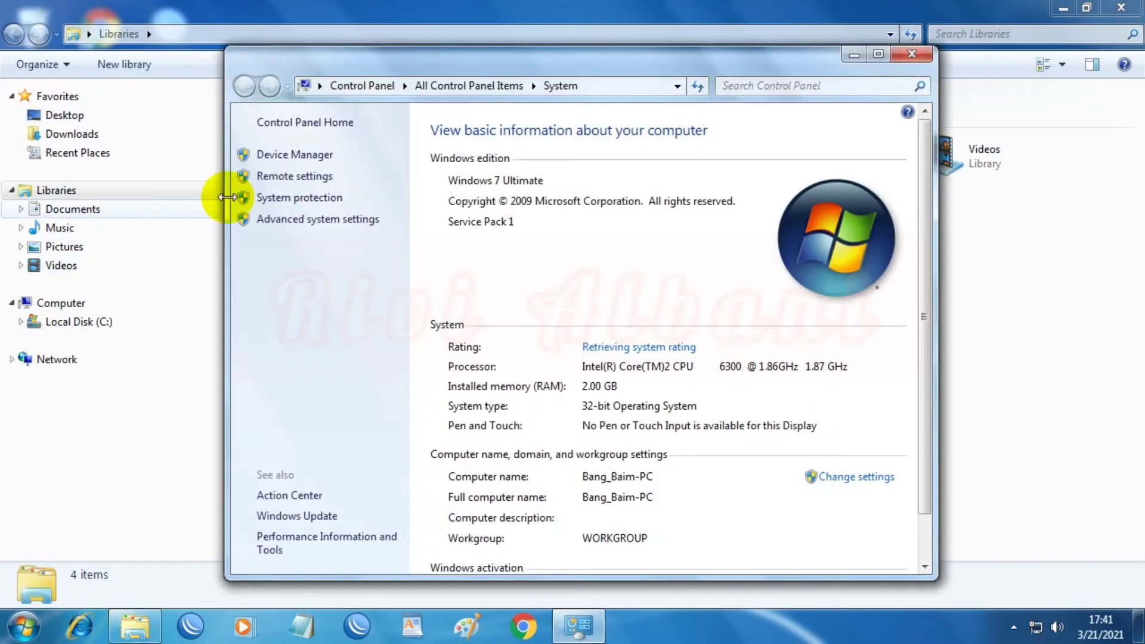
left_click(318, 153)
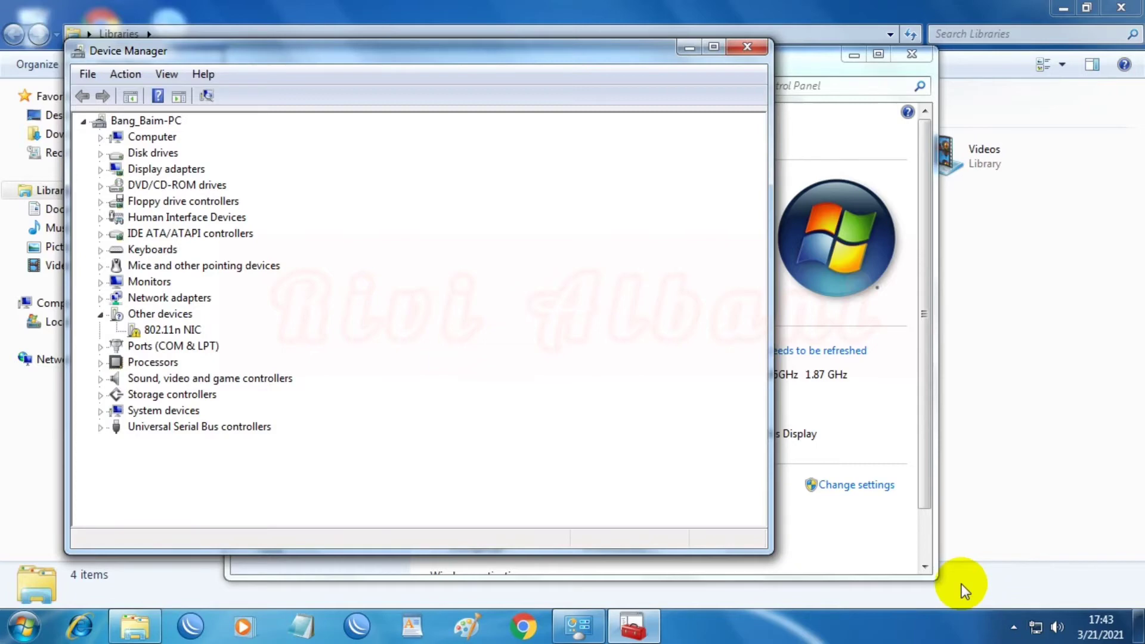
Test the internet connection by pinging 8.8.8.8 in a command prompt, and close the prompt.
key("super+r")
key("Return")
type("ping ")
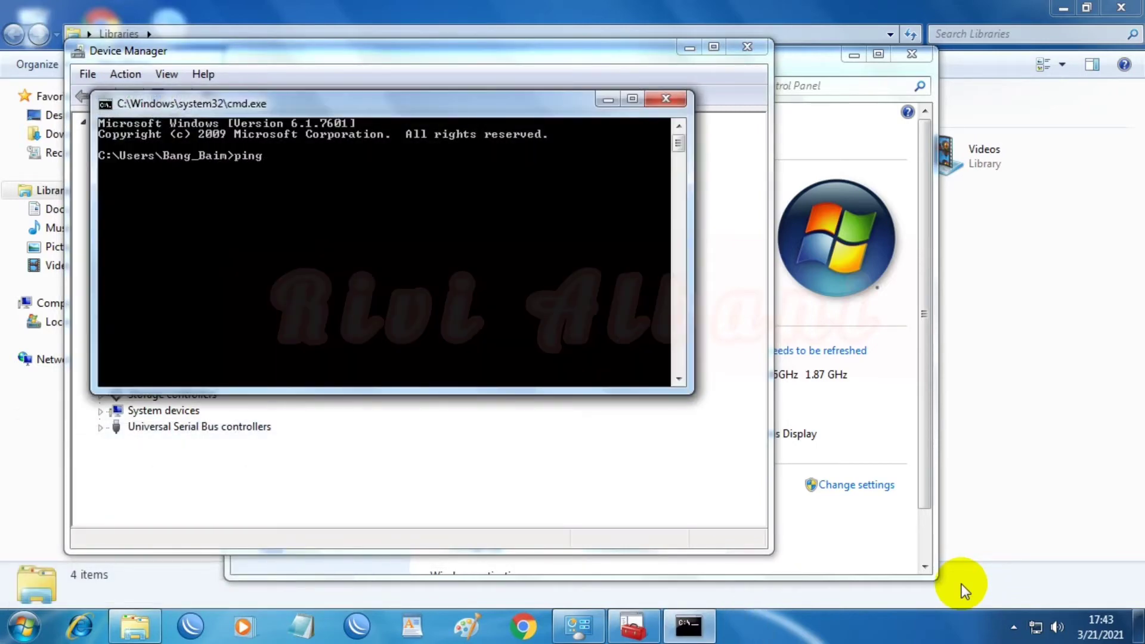
type("8.8.8.8")
key("Return")
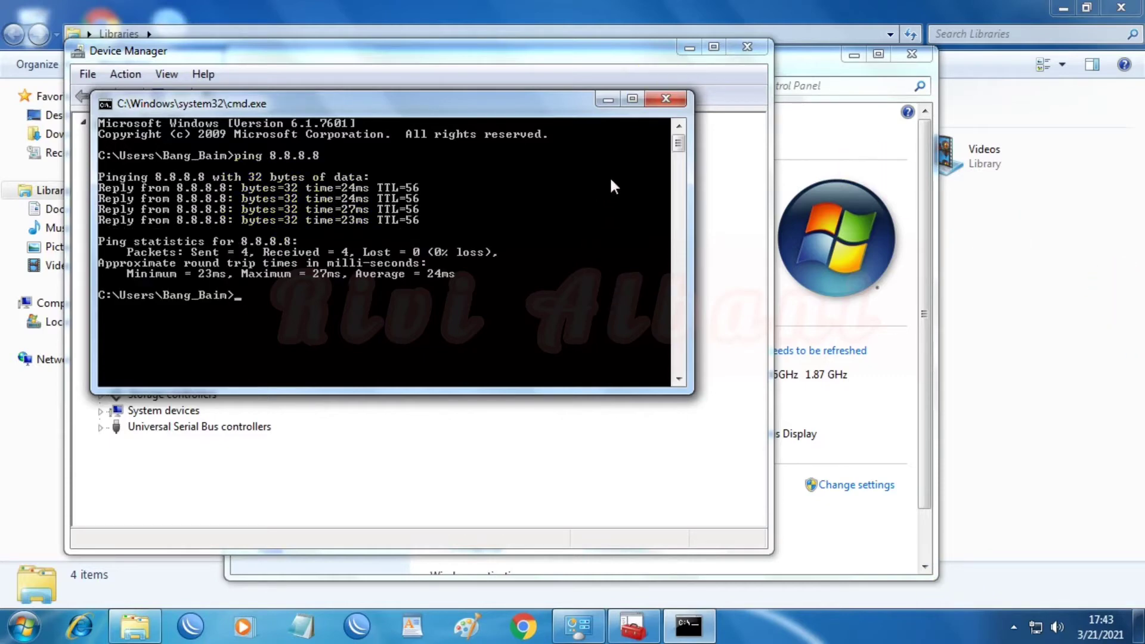
left_click(662, 99)
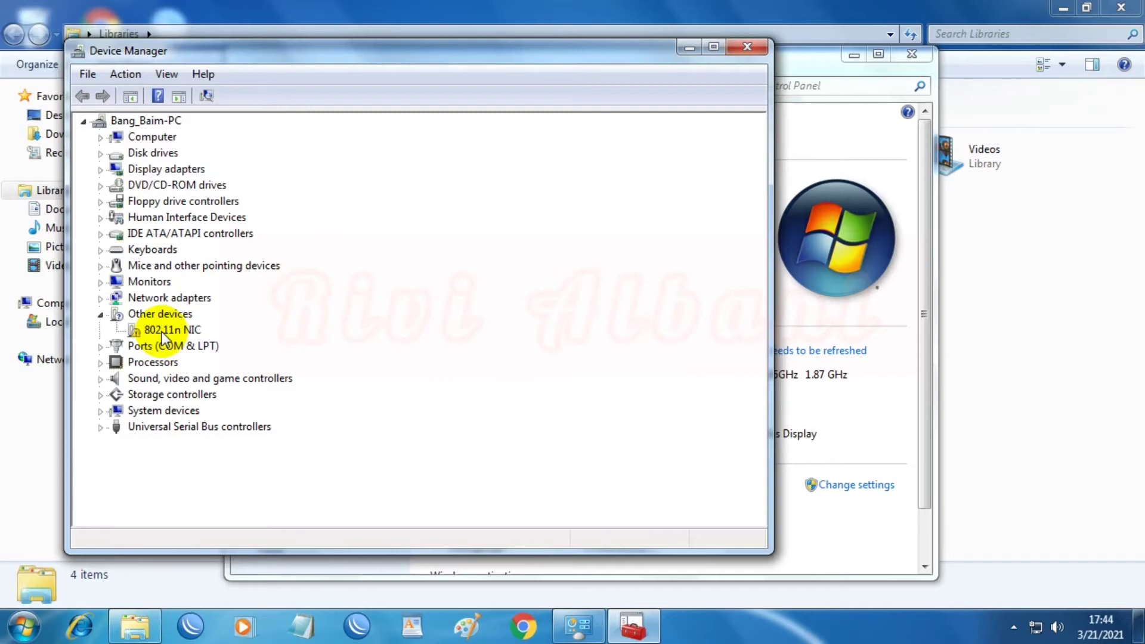
Try to update the 802.11n NIC driver with an automatic search for driver software, and close the wizard.
left_click(138, 331)
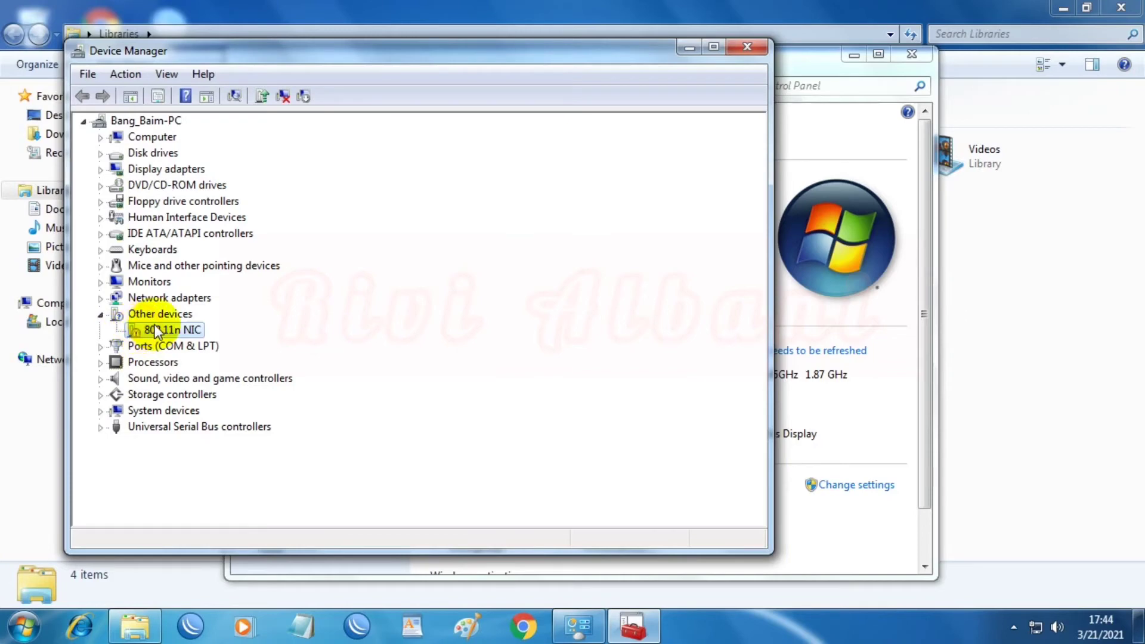
right_click(155, 326)
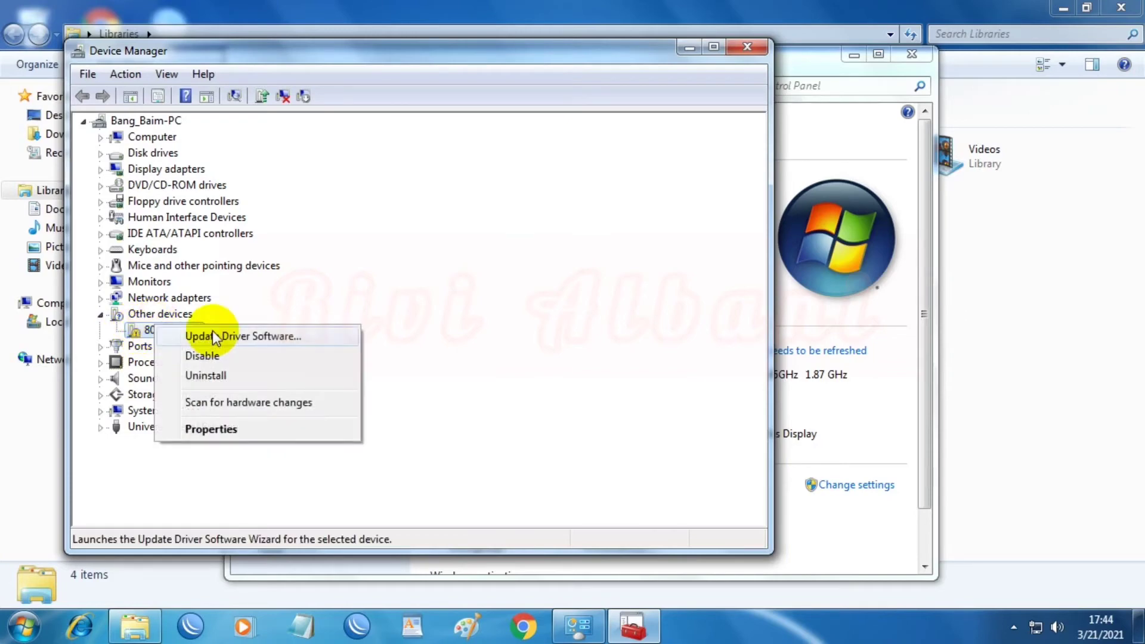
left_click(255, 339)
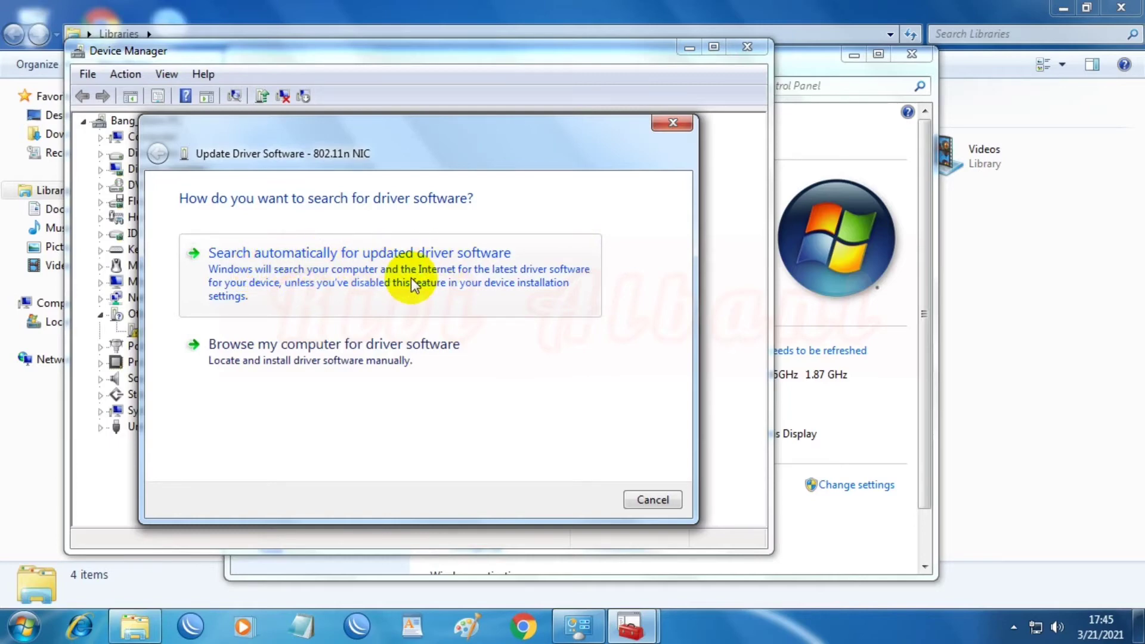
left_click(373, 273)
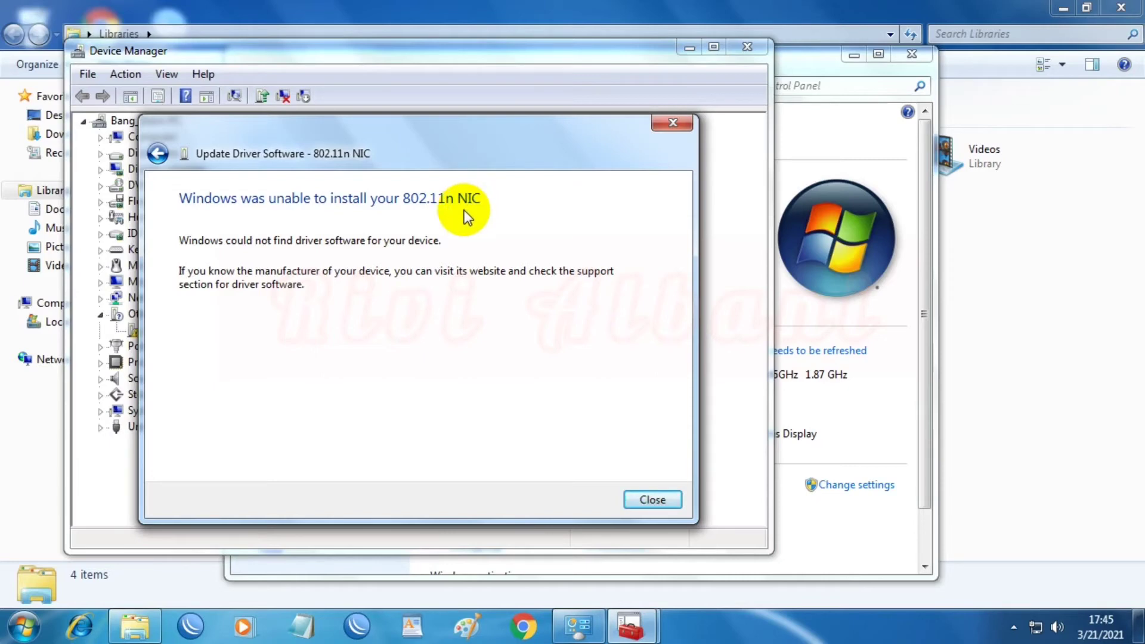
left_click(632, 501)
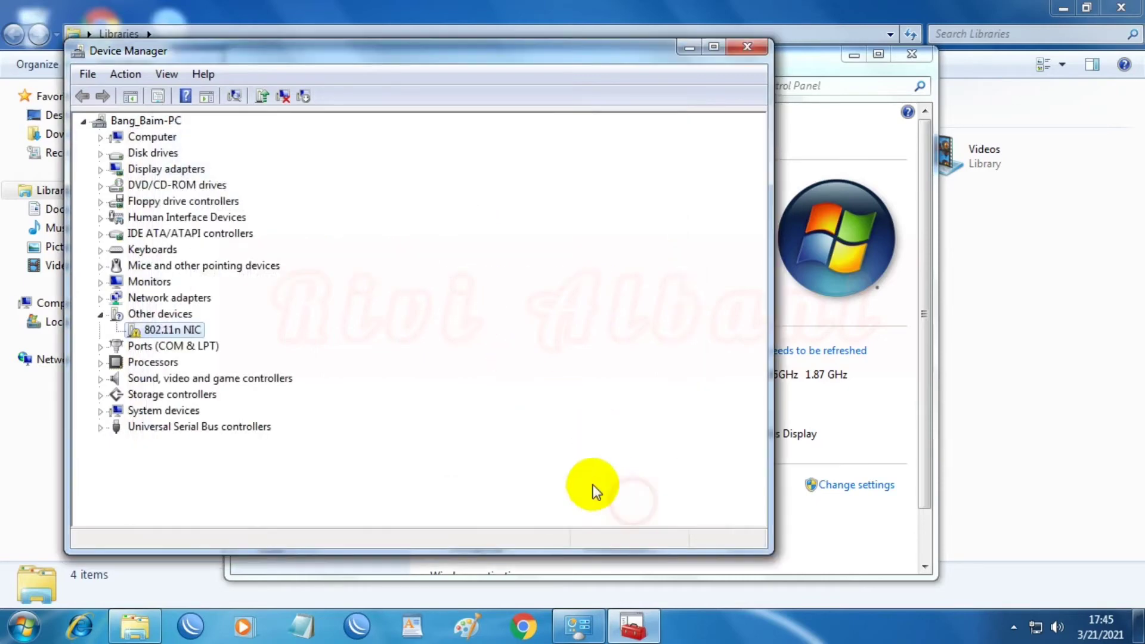
Copy the device description value from the 802.11n NIC's property details.
right_click(154, 328)
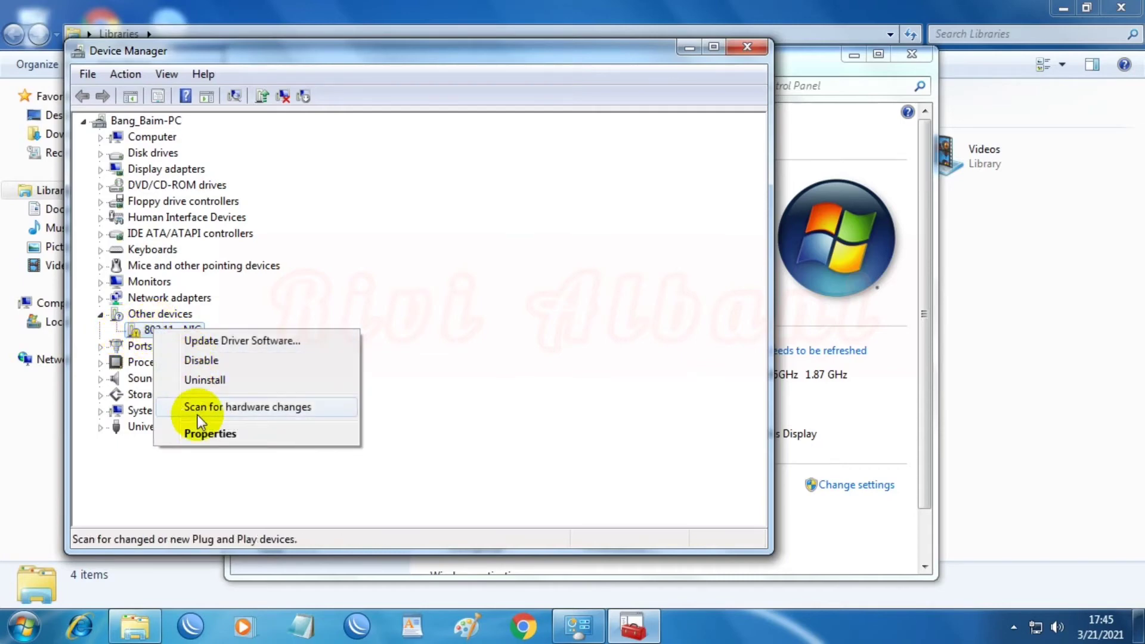
left_click(210, 434)
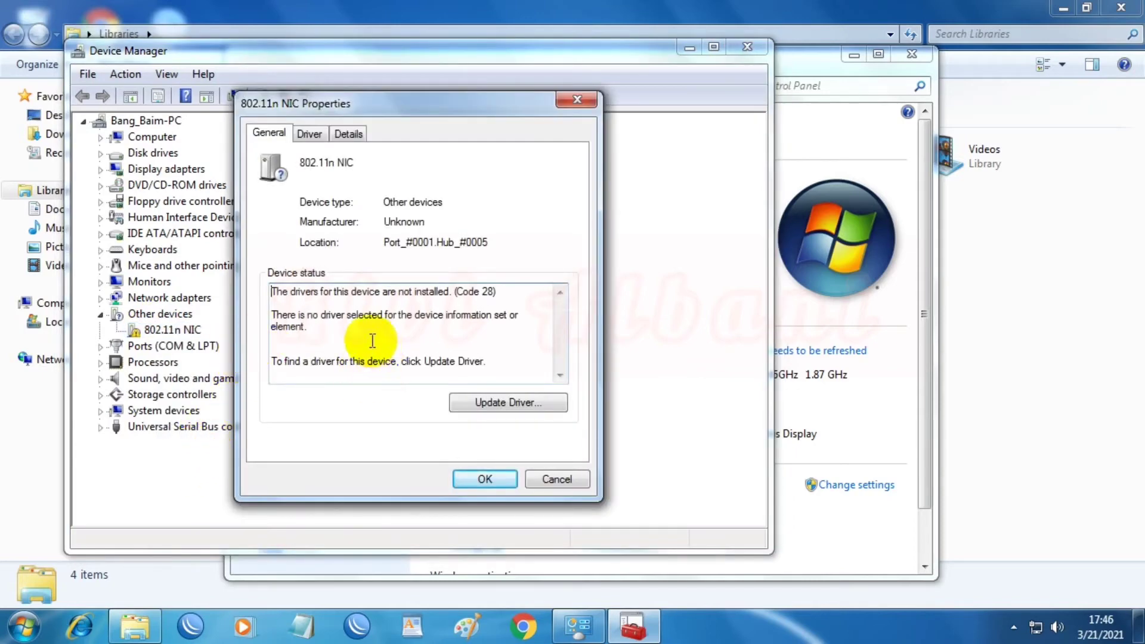
left_click(348, 133)
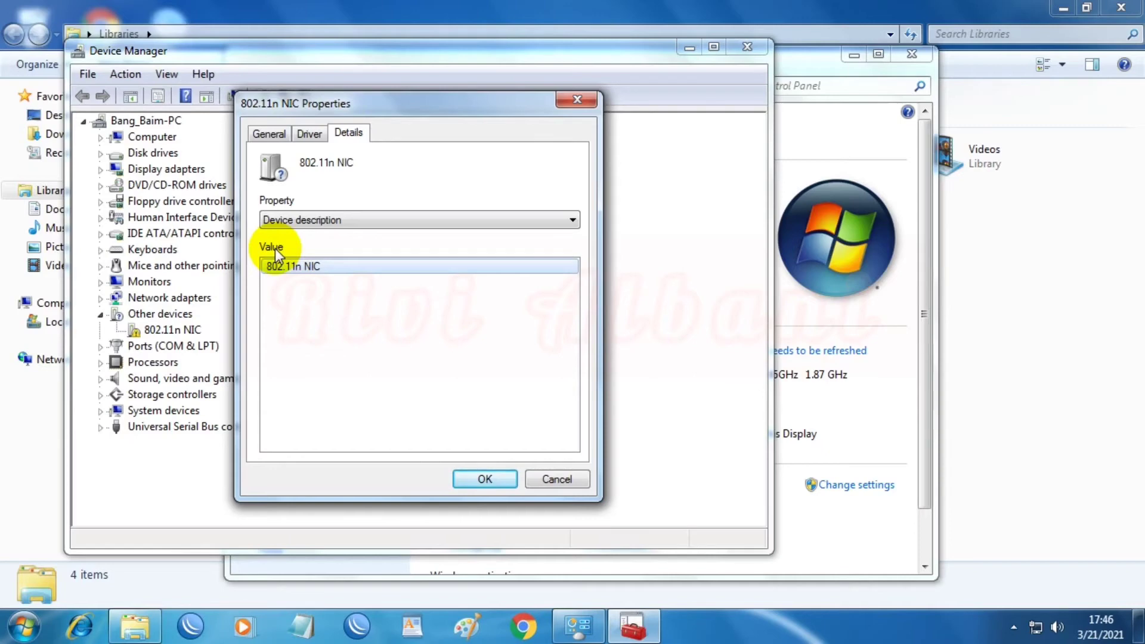
left_click(275, 269)
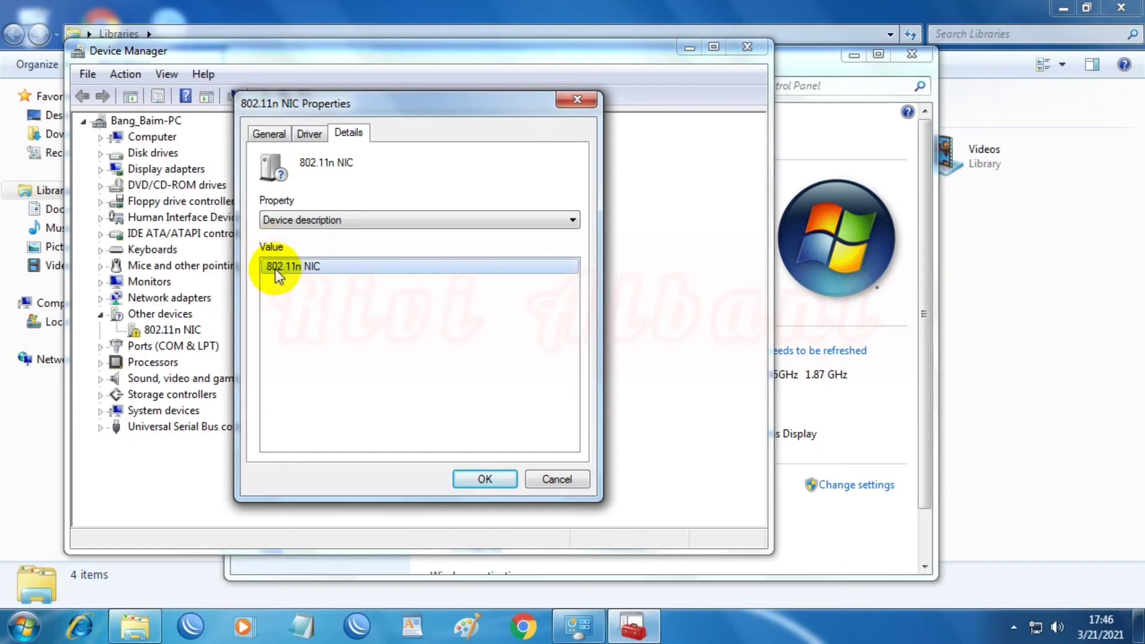
right_click(314, 268)
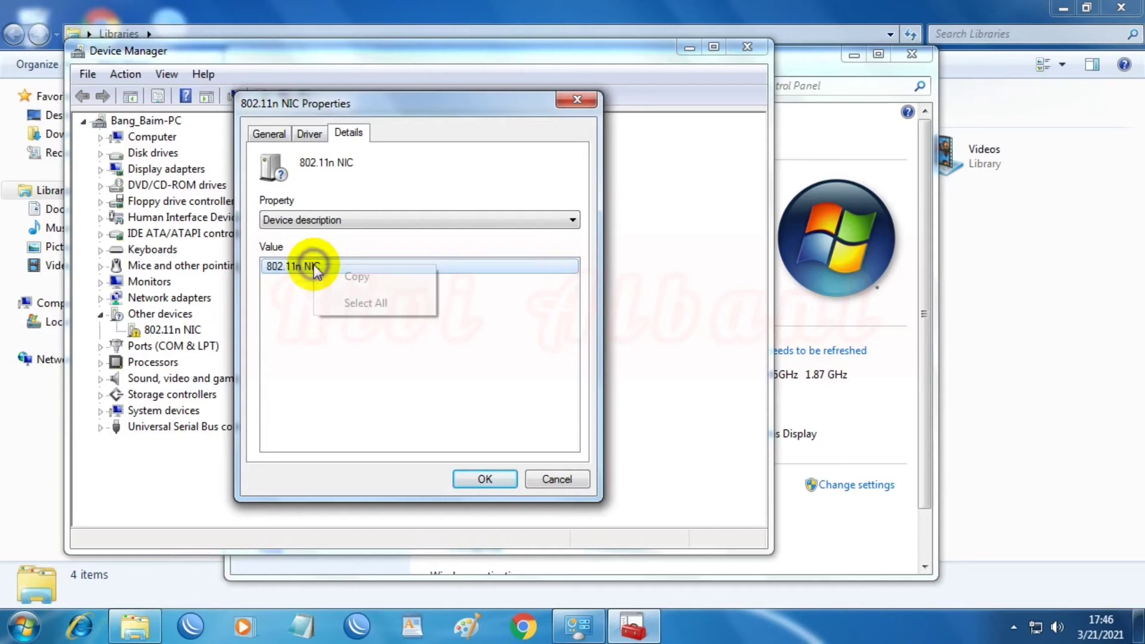
left_click(357, 276)
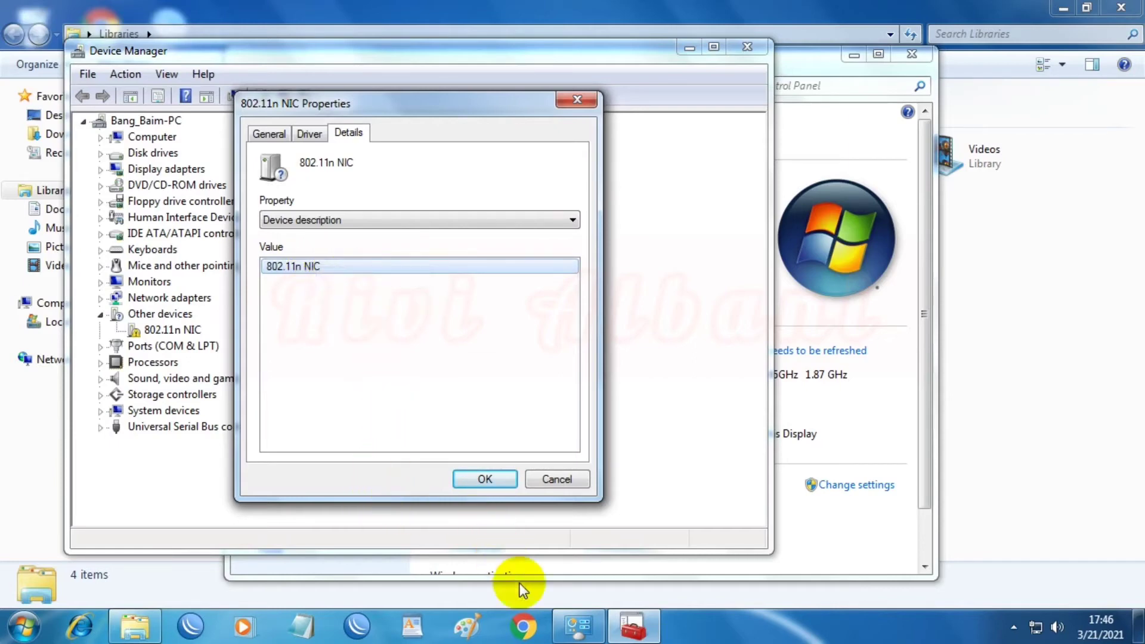
Switch to Google Chrome and search the web for the copied device name "802.11n NIC".
left_click(529, 635)
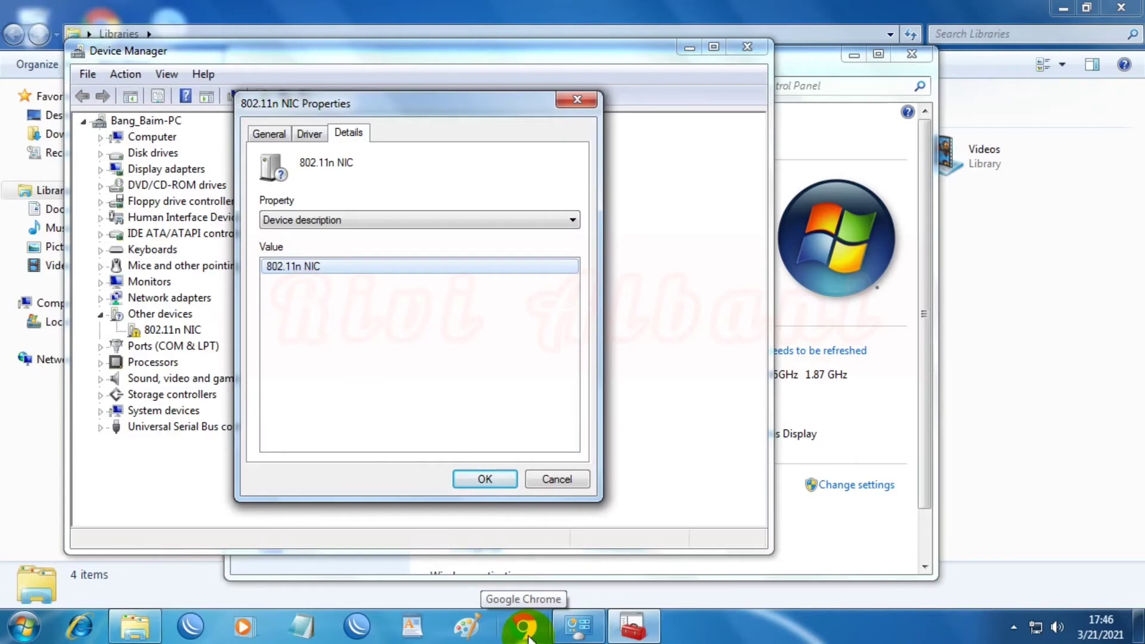
left_click(528, 637)
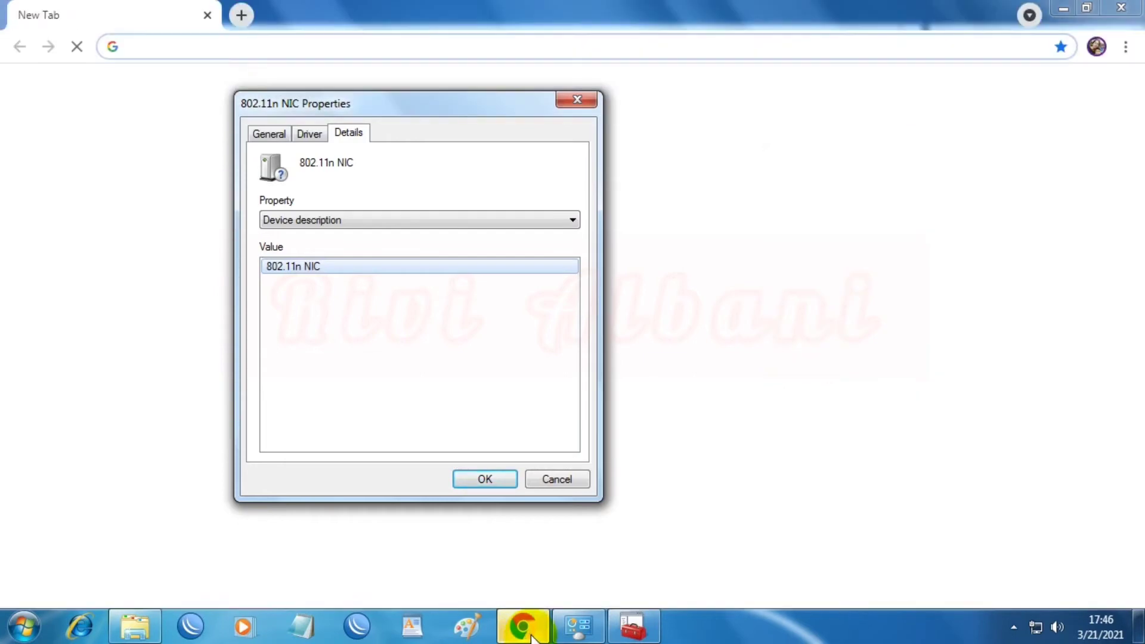
left_click(535, 478)
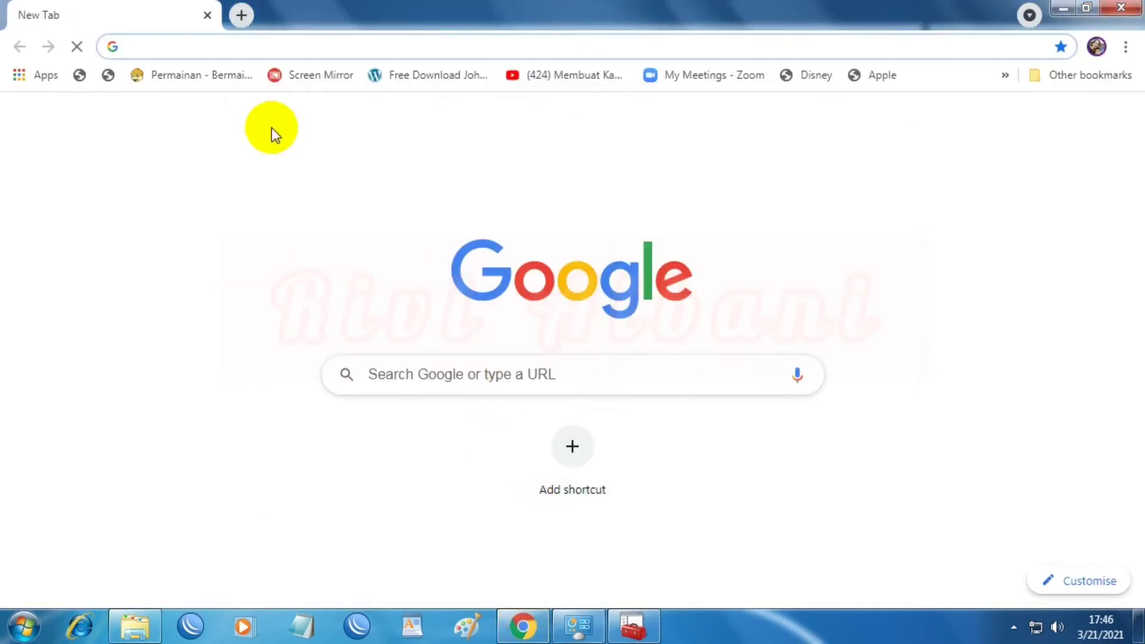
right_click(180, 49)
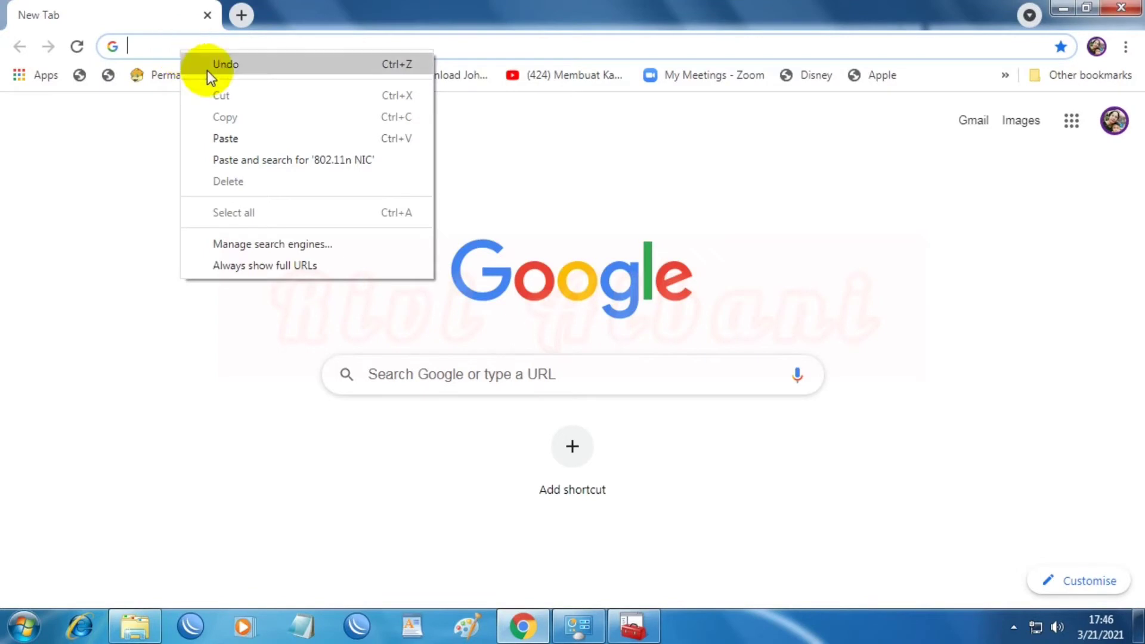
left_click(233, 135)
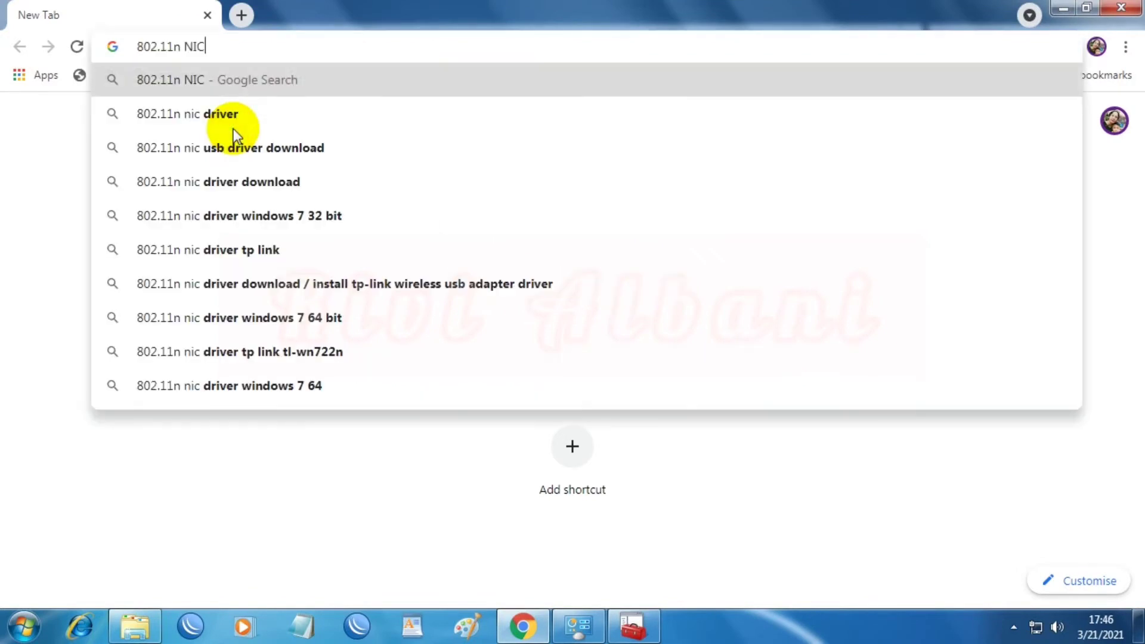
key("Return")
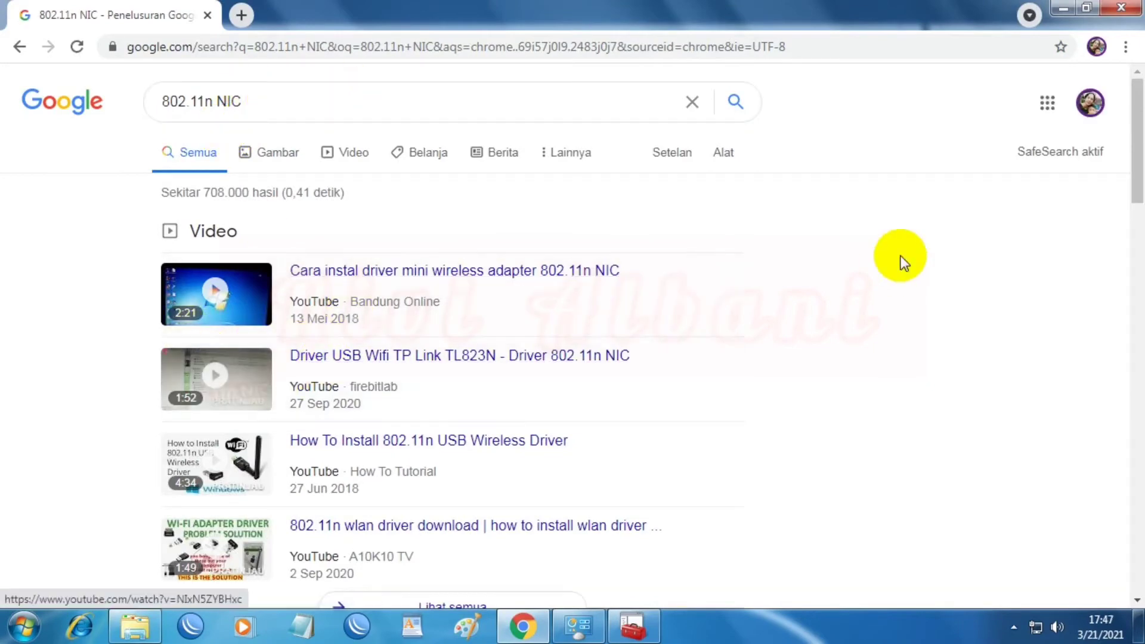
Open the driverpack.io search result for the Realtek 8723DU Wireless LAN 802.11n USB NIC driver and dismiss the YouTube notifications.
left_click_drag(1141, 130, 1141, 198)
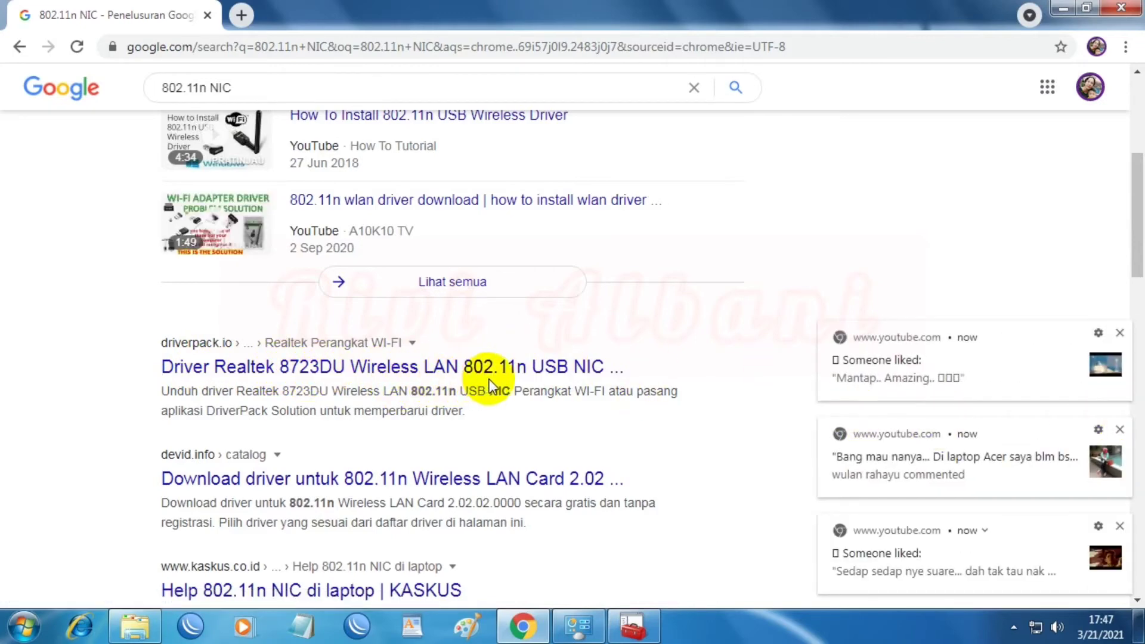
left_click(530, 369)
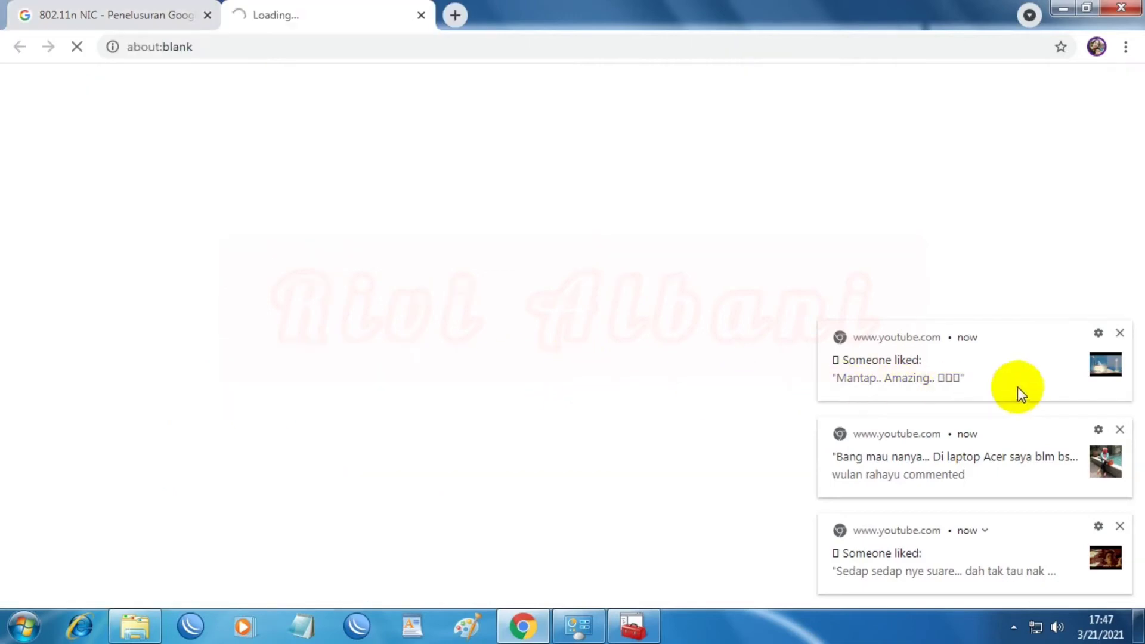
left_click(1125, 338)
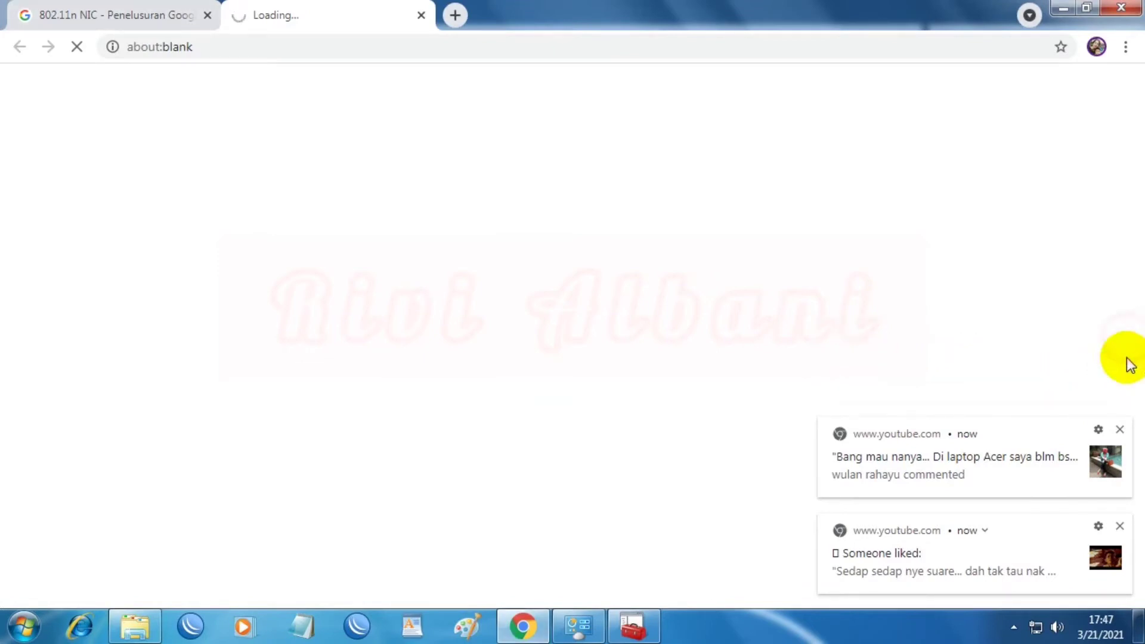
left_click(1119, 429)
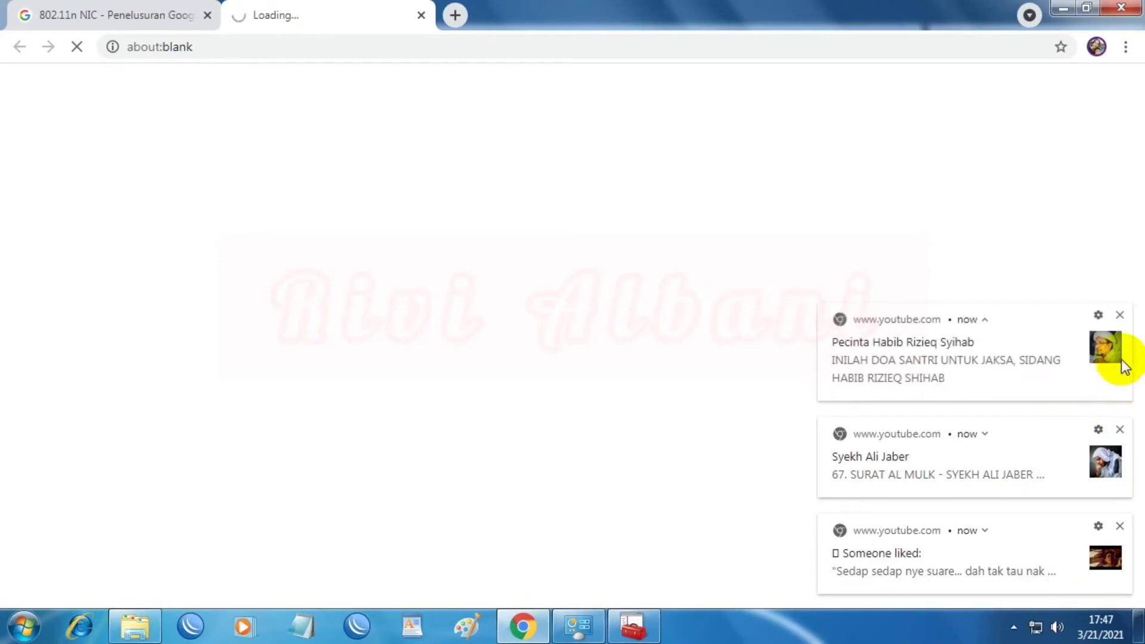
left_click(1117, 316)
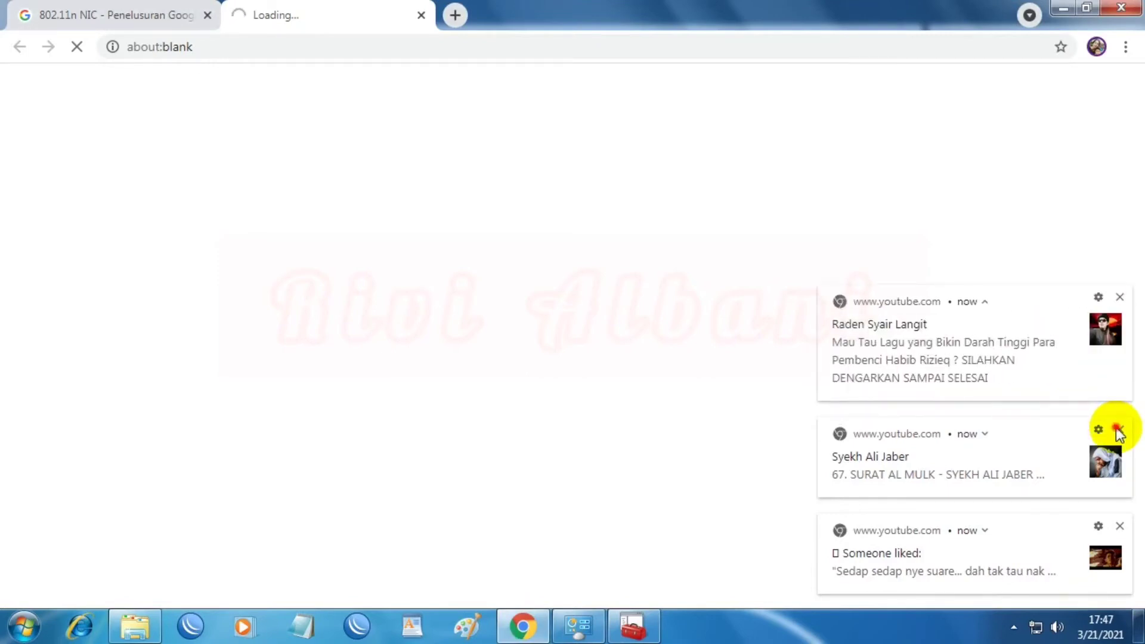
left_click(1118, 431)
left_click(1120, 391)
left_click(1119, 525)
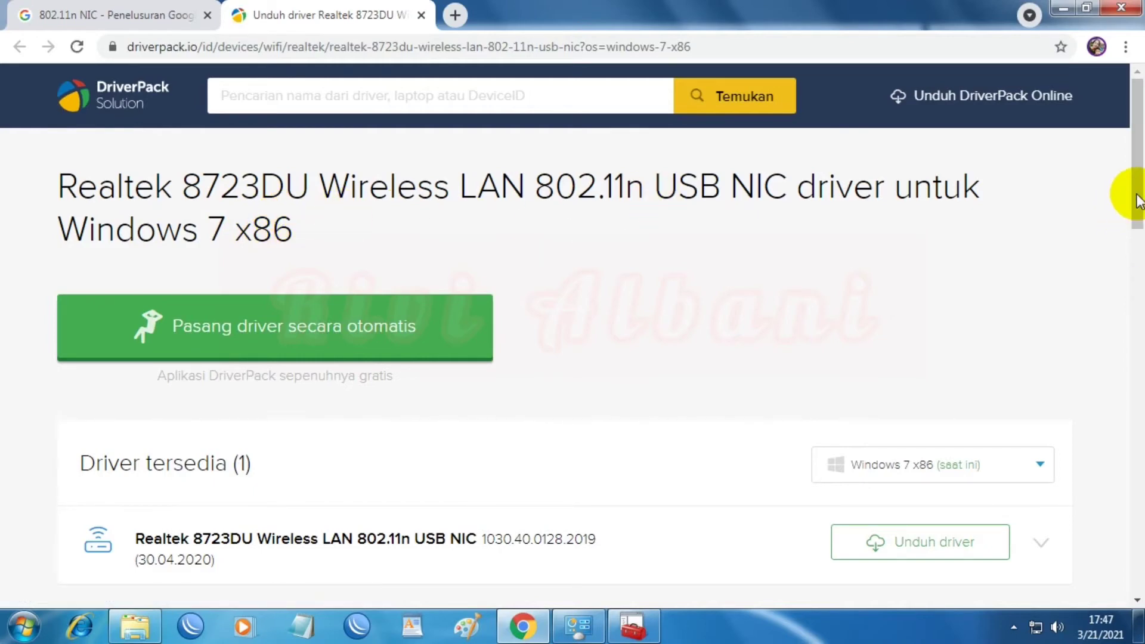
Expand the details of the available Realtek 8723DU Wireless LAN 802.11n USB NIC driver and download it as a ZIP.
scroll(1131, 199, "down", 2)
left_click_drag(1142, 234, 1141, 263)
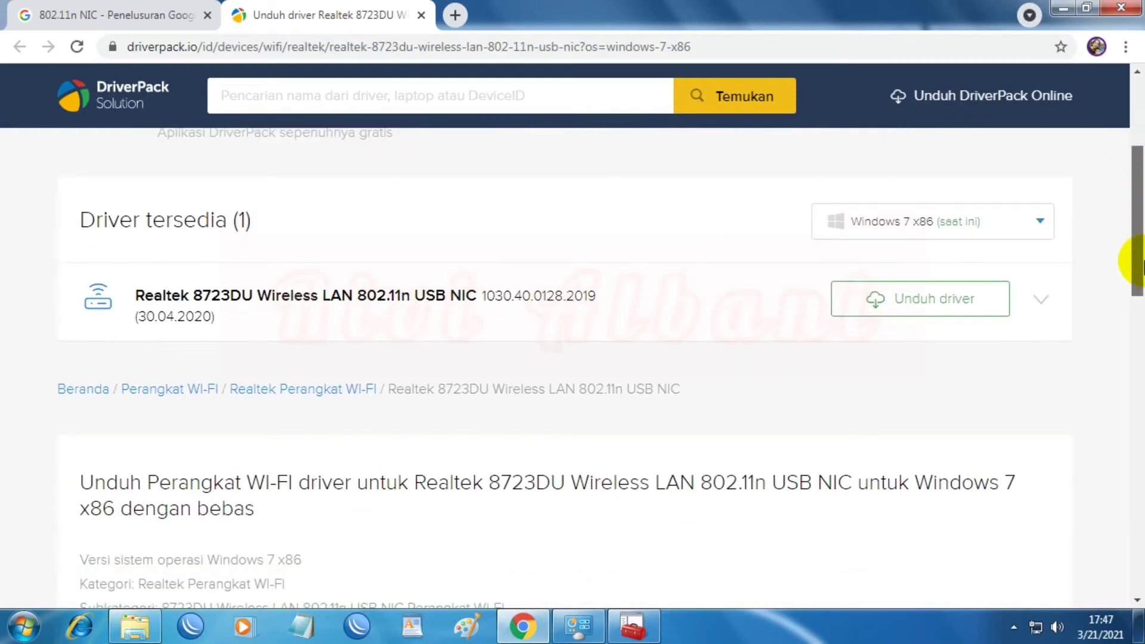
mouse_move(1142, 201)
left_mouse_down()
mouse_move(1142, 334)
mouse_move(1142, 208)
left_mouse_up()
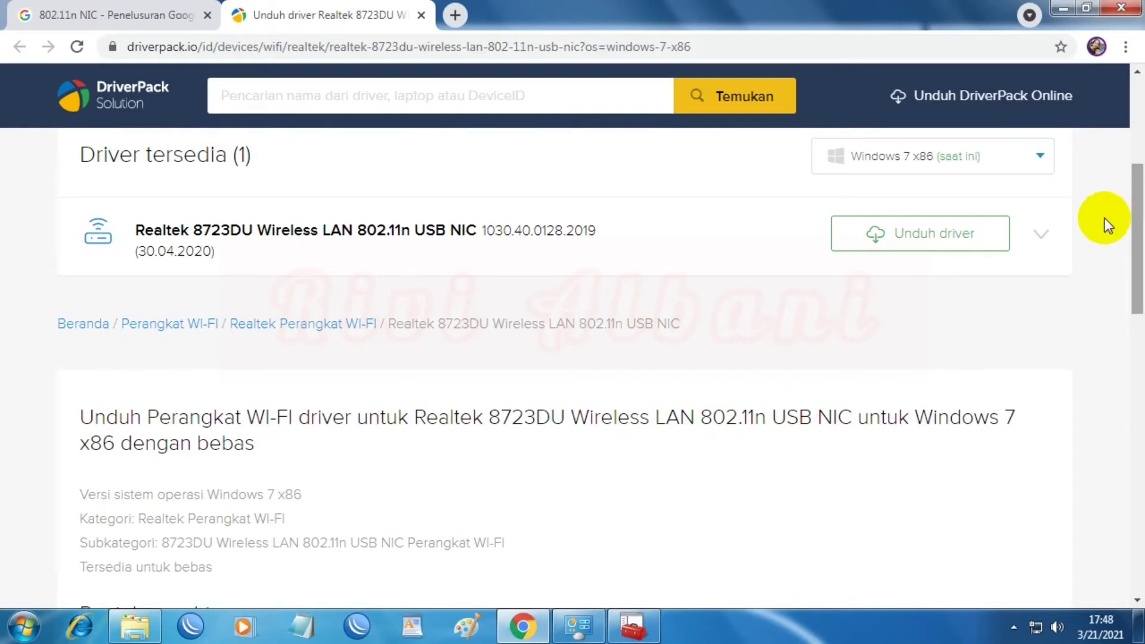
left_click(1040, 235)
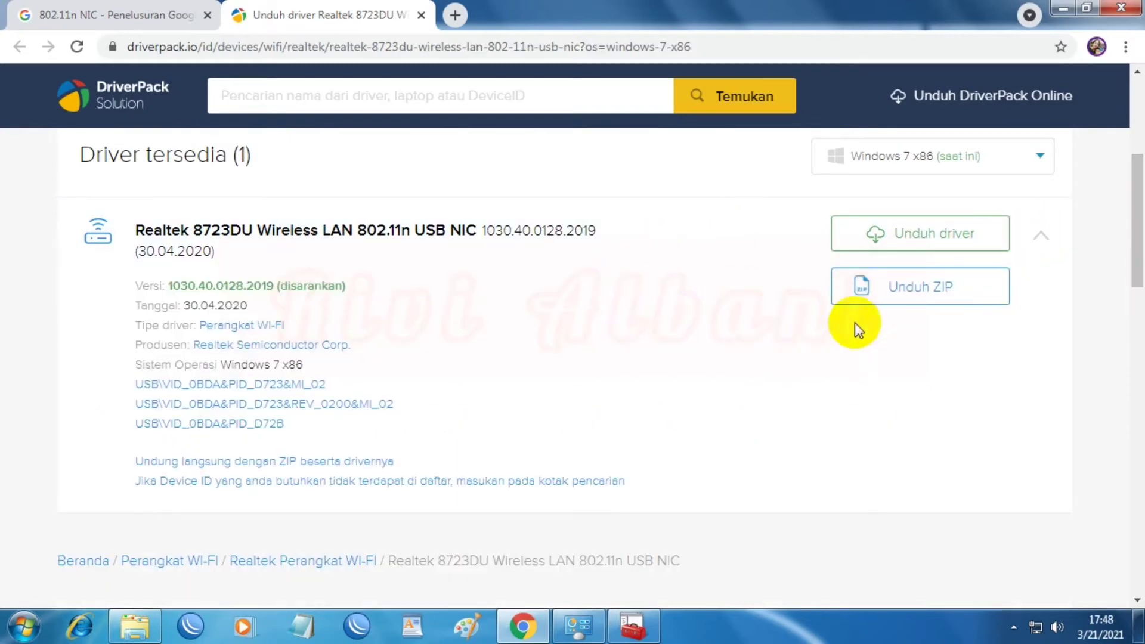
left_click(936, 301)
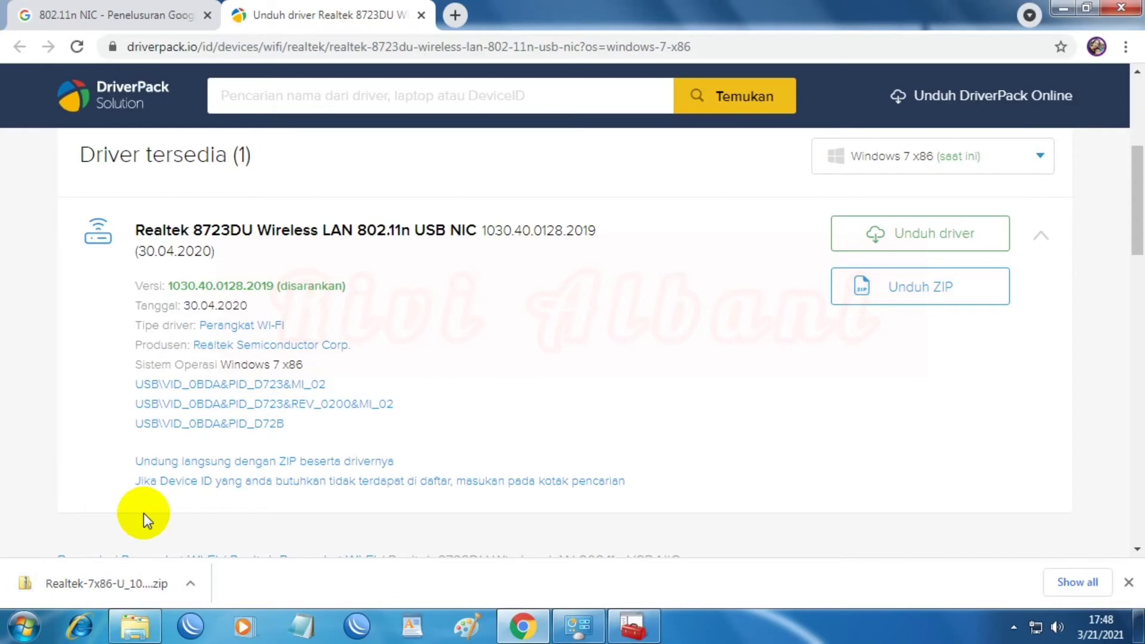
Show the downloaded Realtek-7x86-U_1030.40.1026.2020-drp archive in its folder and extract all its files to the suggested destination.
left_click(190, 583)
left_click(222, 531)
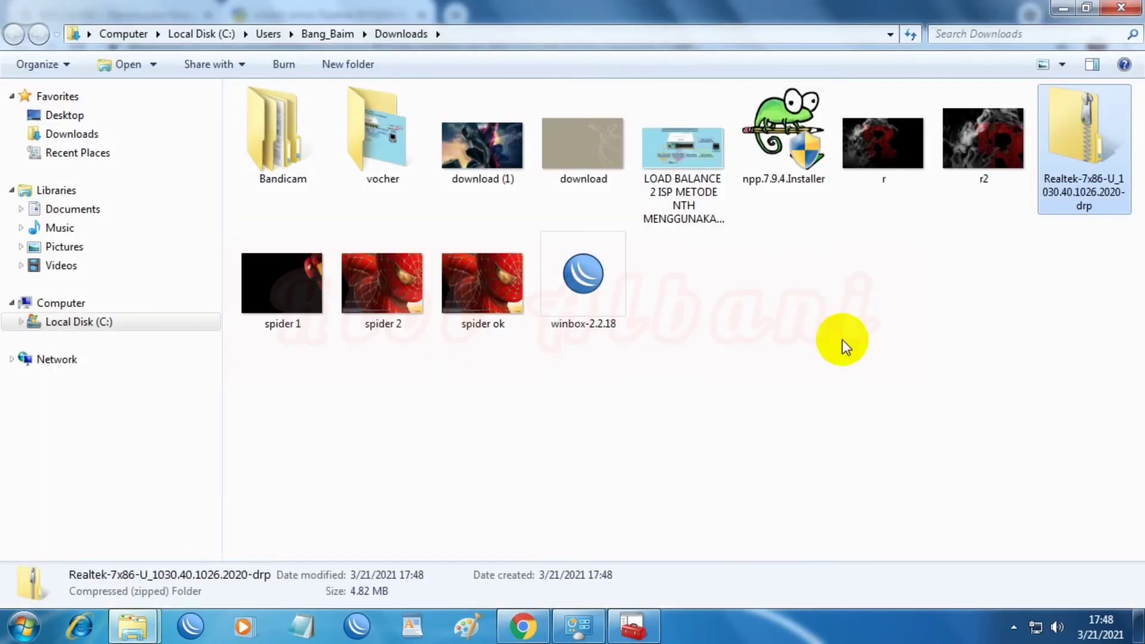
right_click(1070, 126)
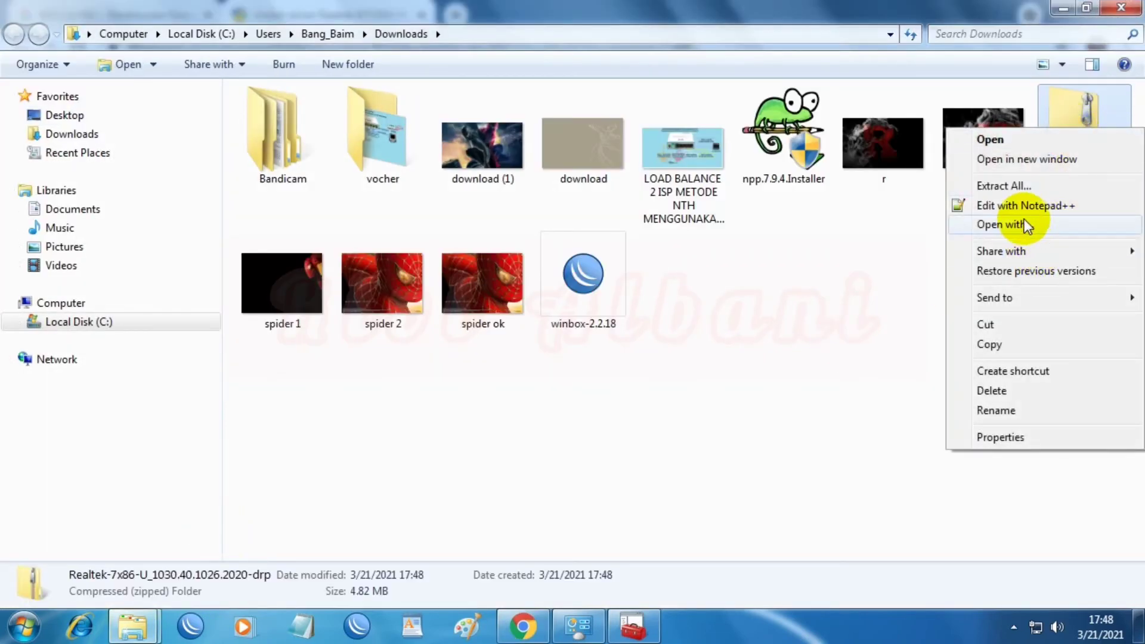
left_click(1013, 186)
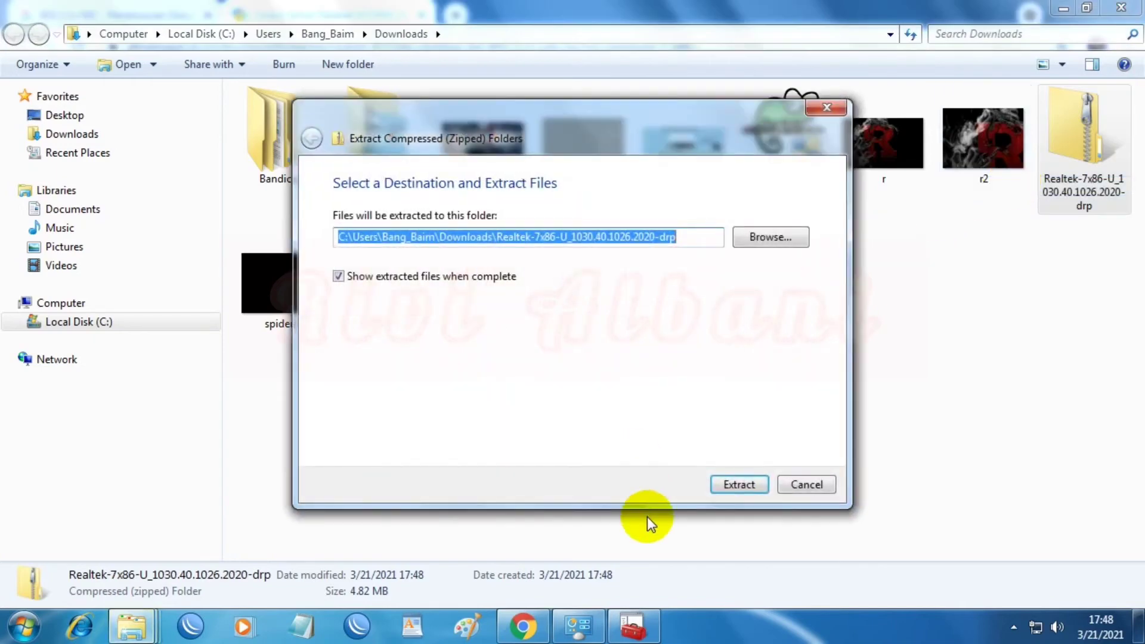
left_click(722, 487)
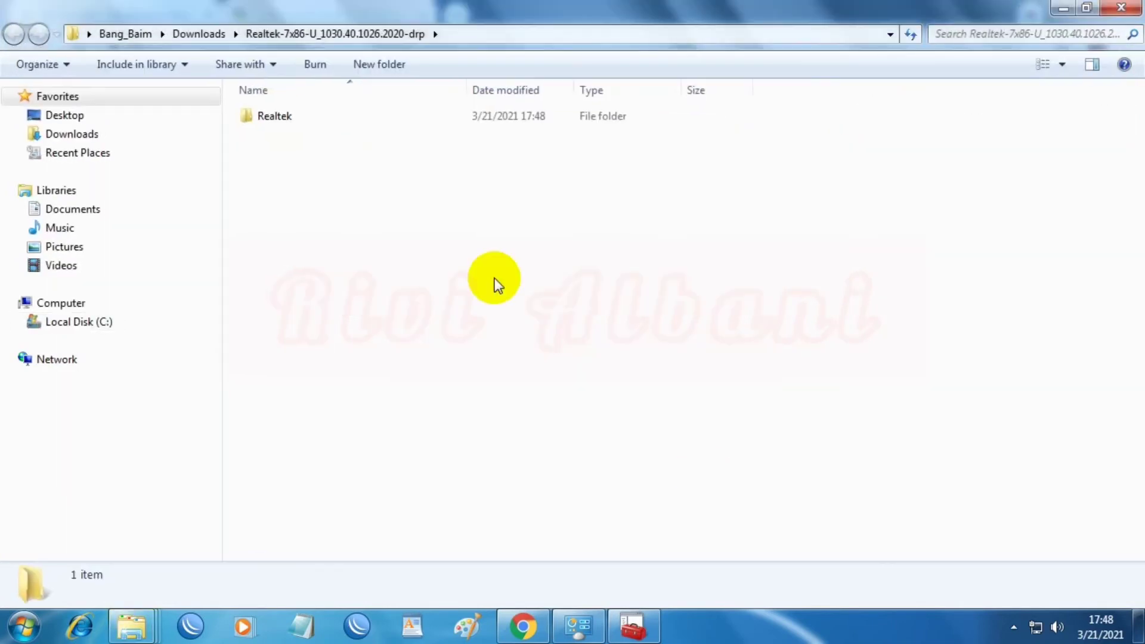
Open the extracted folders Realtek, 7x86 and U_1030.40.1026.2020 to check the driver files.
double_click(302, 120)
double_click(302, 120)
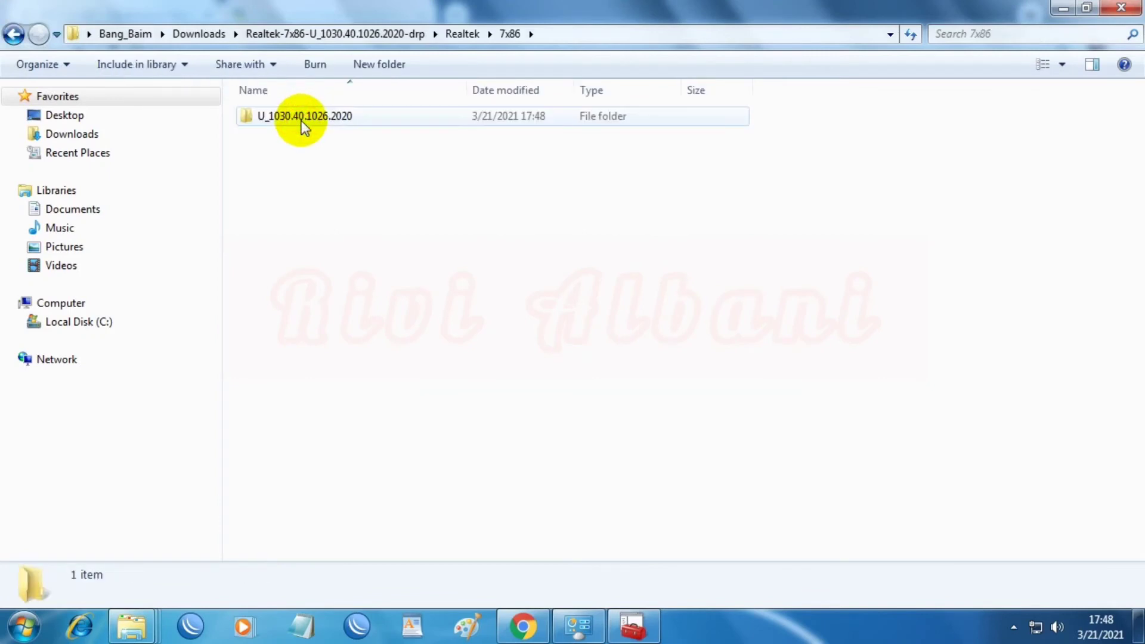
double_click(302, 120)
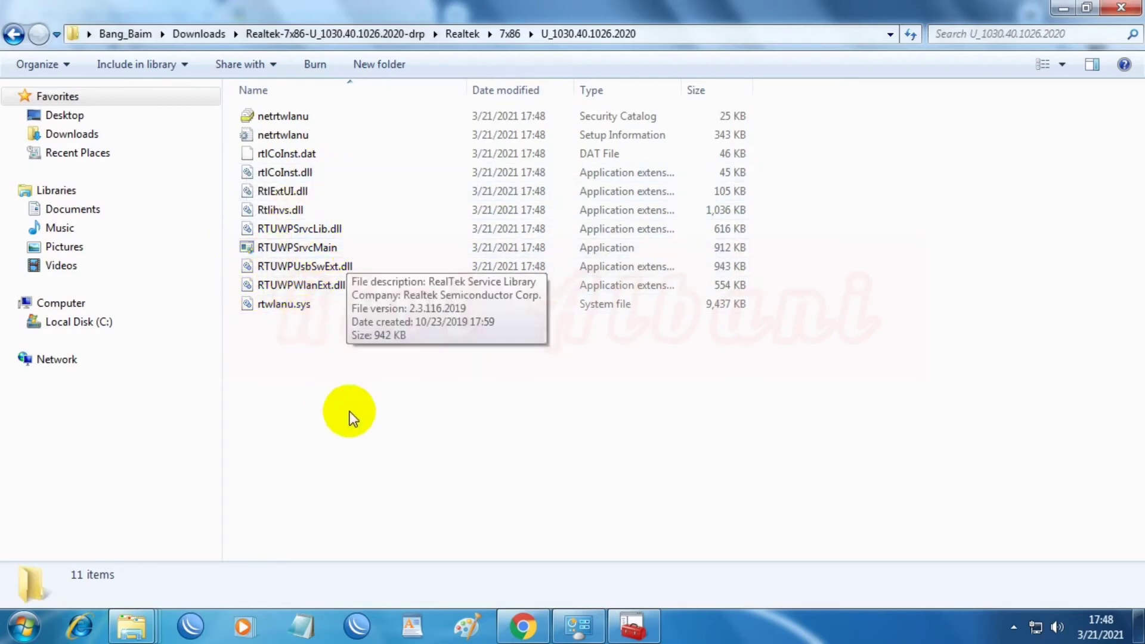
Switch to Device Manager and start a manual driver update for the 802.11n NIC, picking from the computer's list of device drivers.
left_click(633, 626)
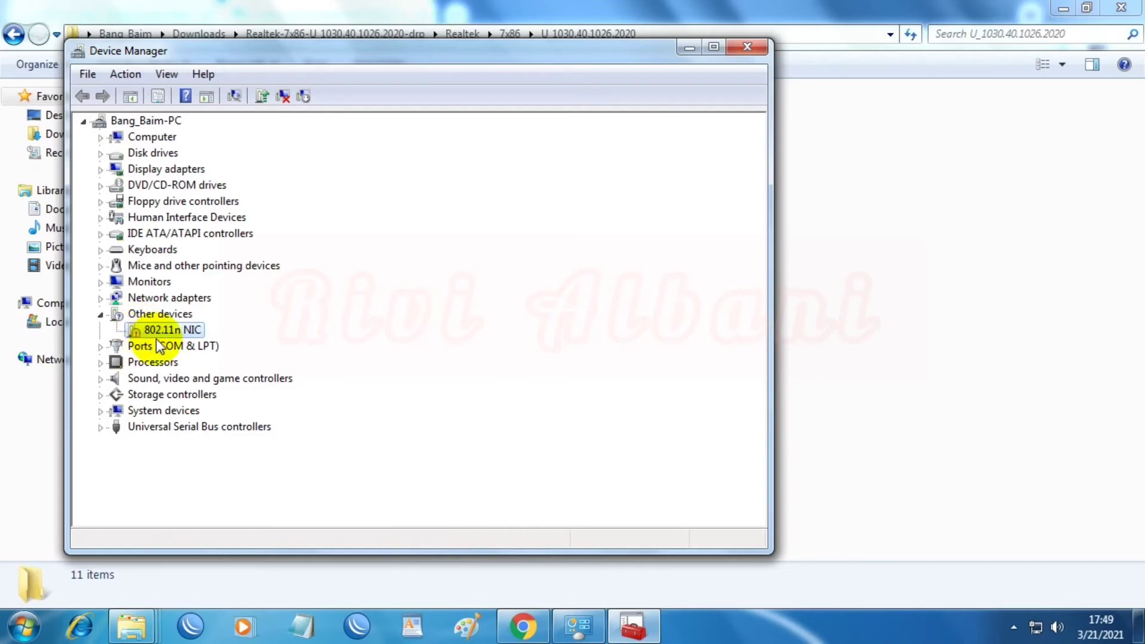
right_click(145, 333)
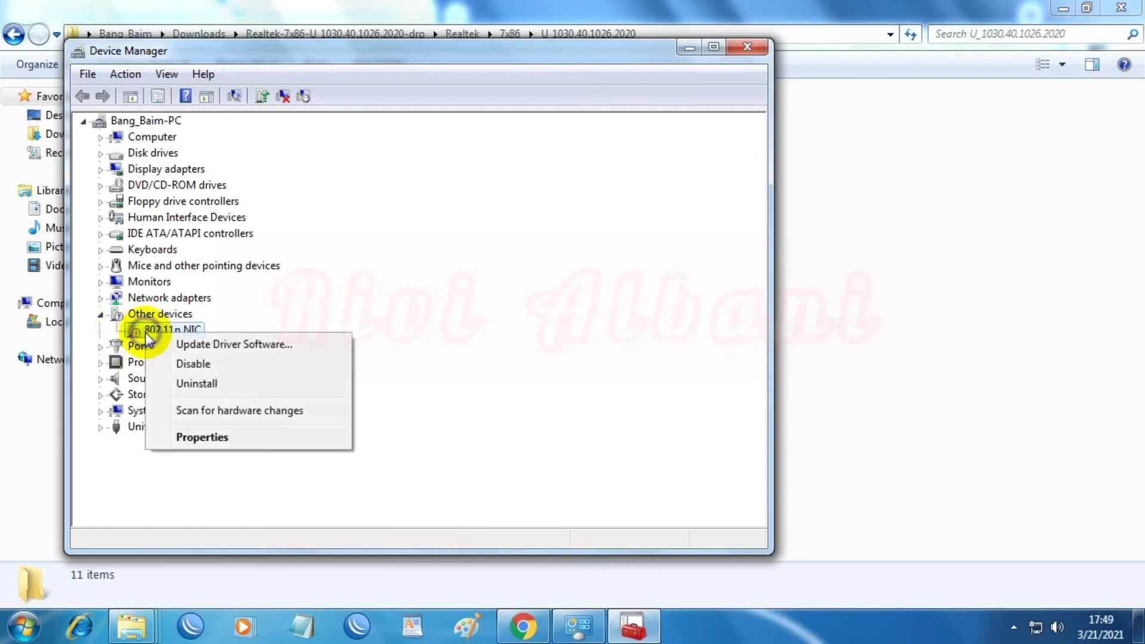
left_click(235, 345)
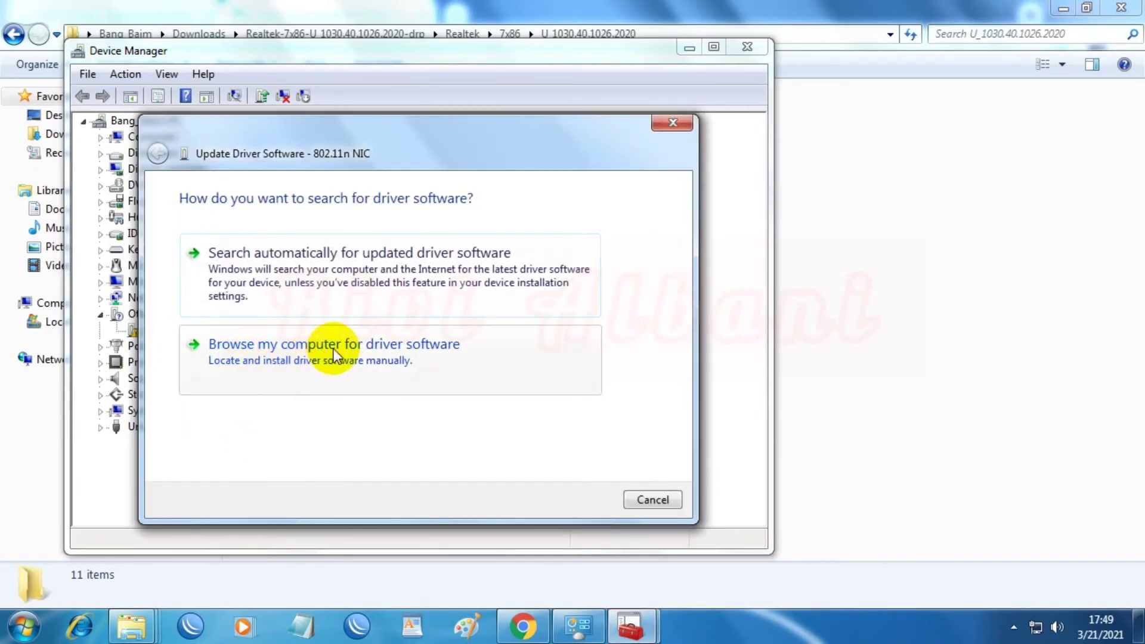
left_click(370, 366)
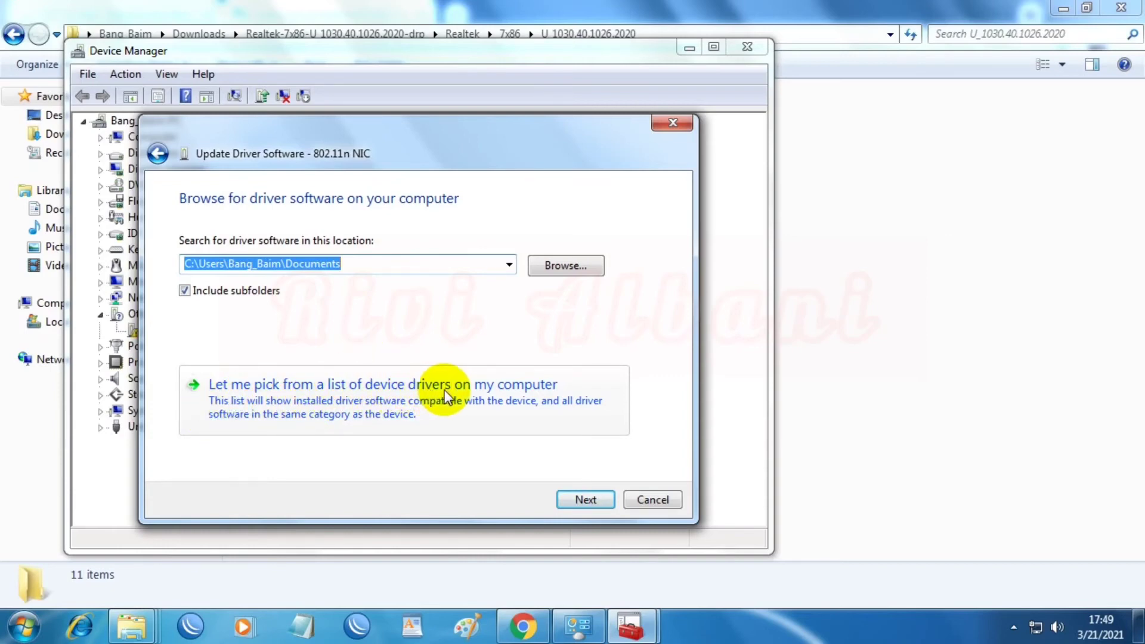
left_click(548, 392)
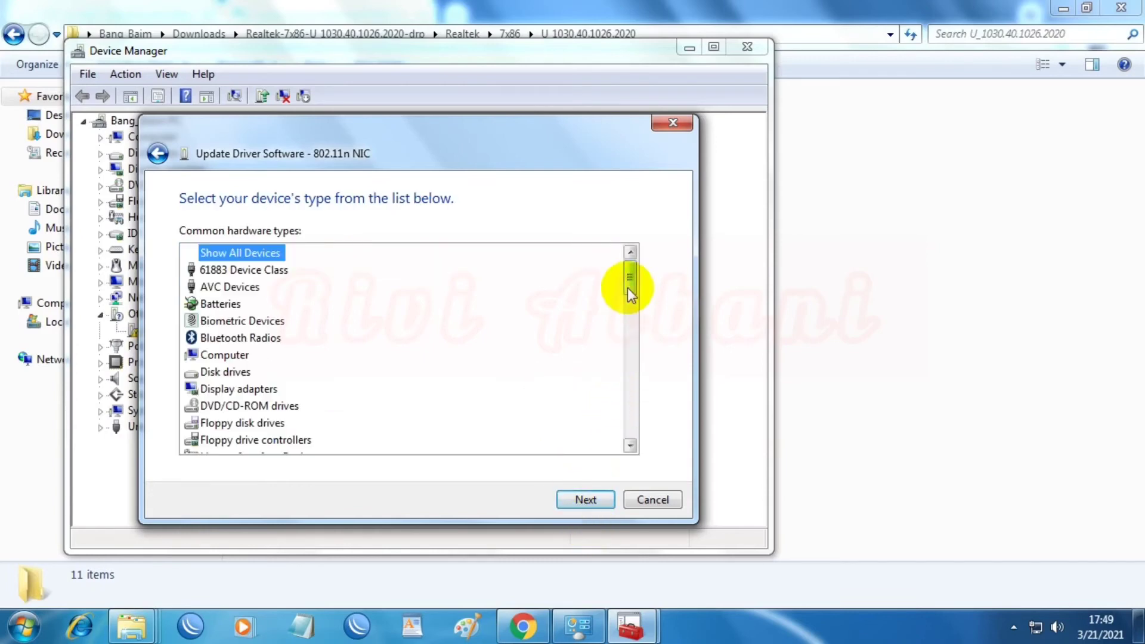
Choose Network adapters as the device's hardware type and continue to the adapter selection.
left_click_drag(627, 285, 639, 362)
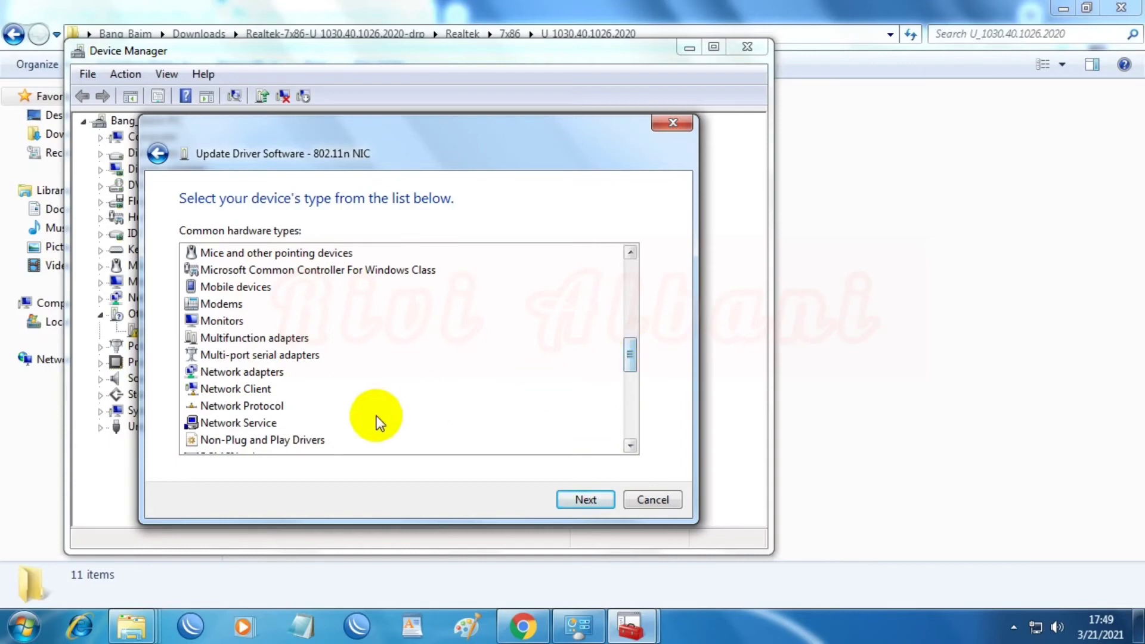
left_click(212, 375)
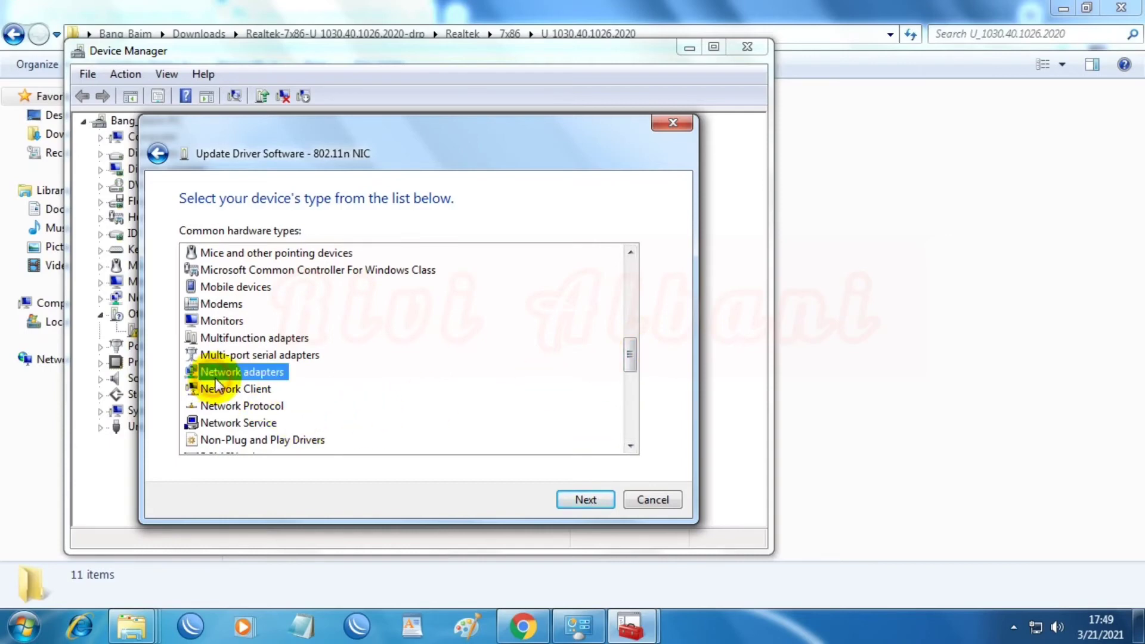
left_click(571, 503)
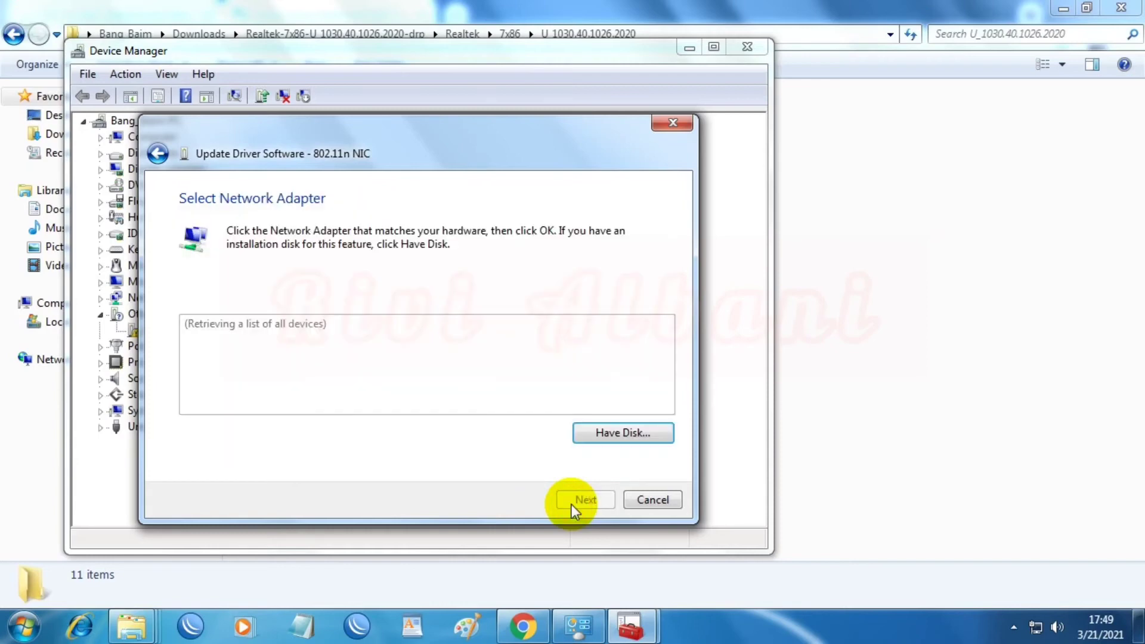
Choose to install the driver from disk and browse to the Downloads folder of the user profile on drive C.
left_click(596, 434)
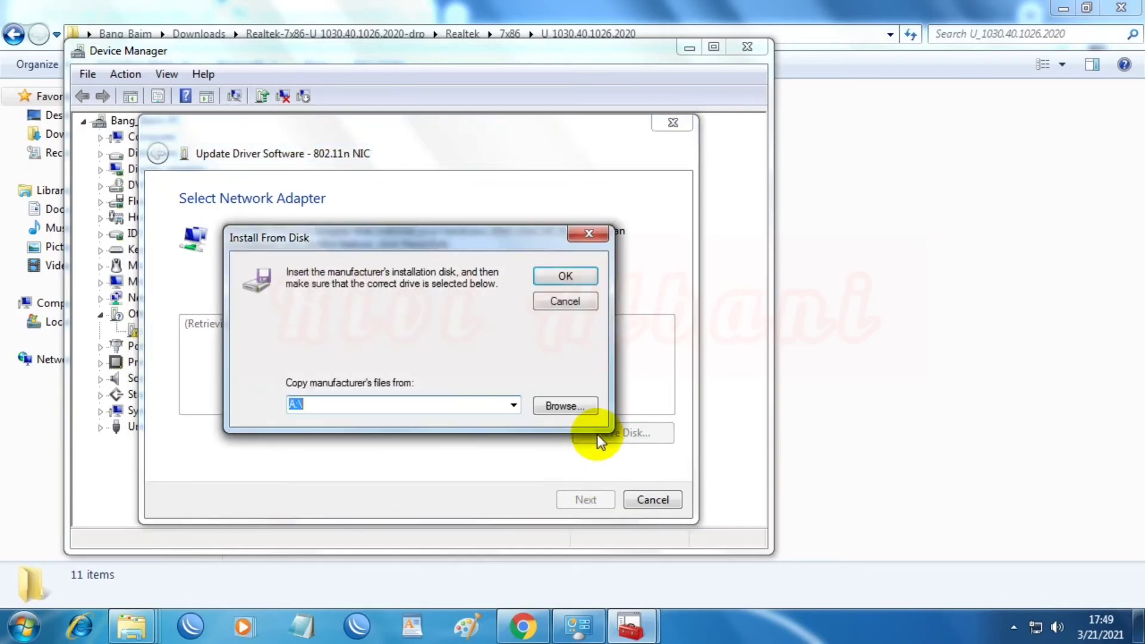
left_click(576, 406)
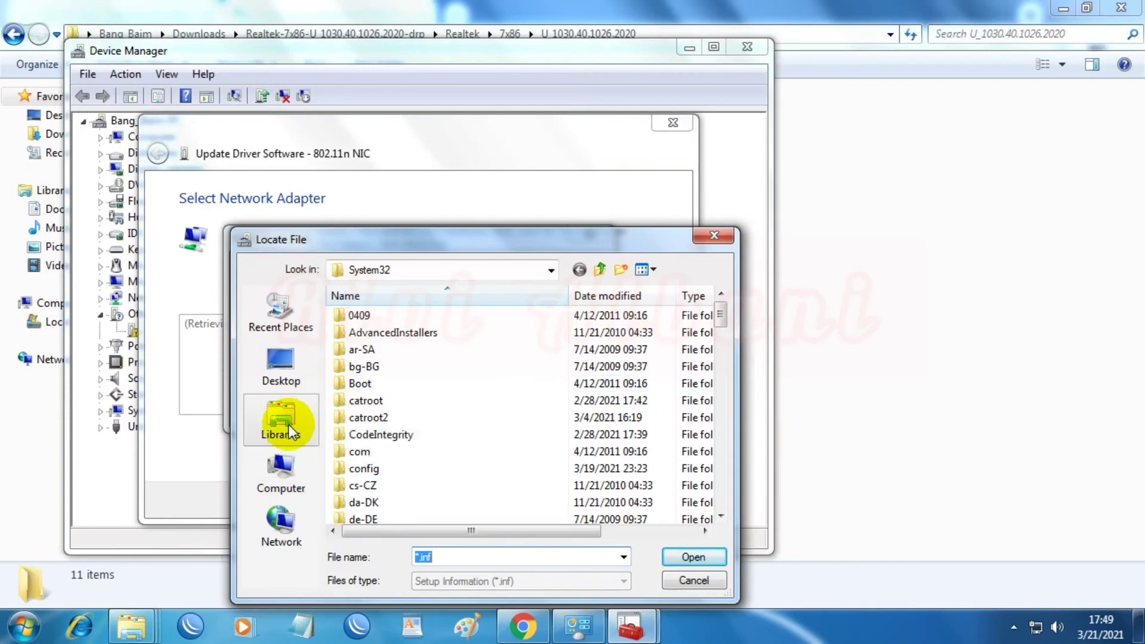
left_click(292, 489)
left_click(404, 332)
double_click(405, 331)
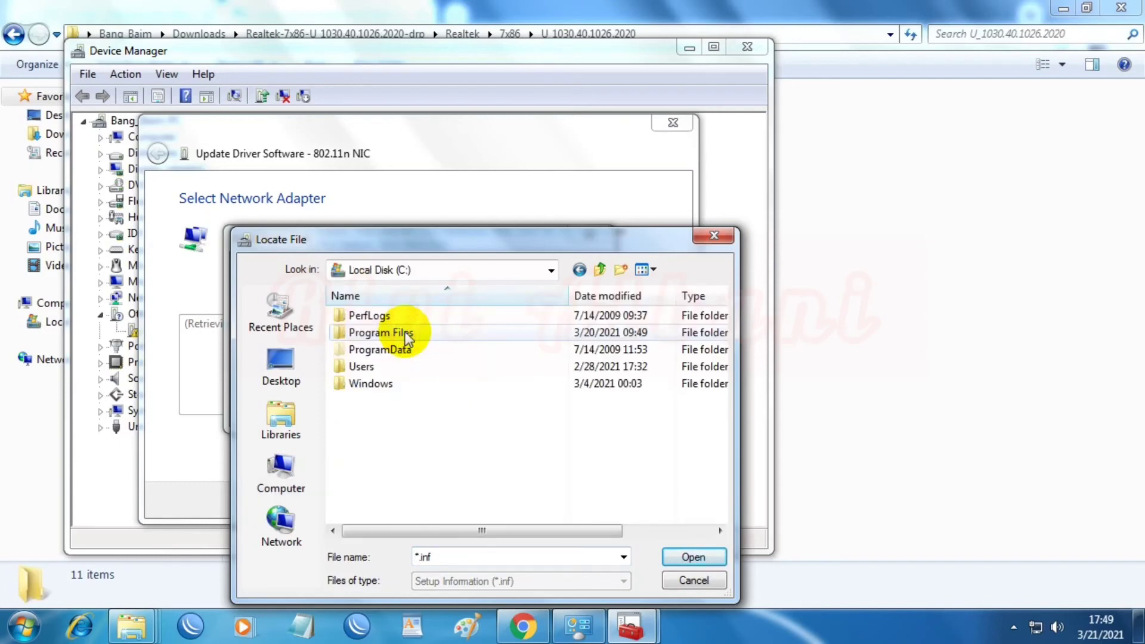
left_click(378, 366)
double_click(378, 366)
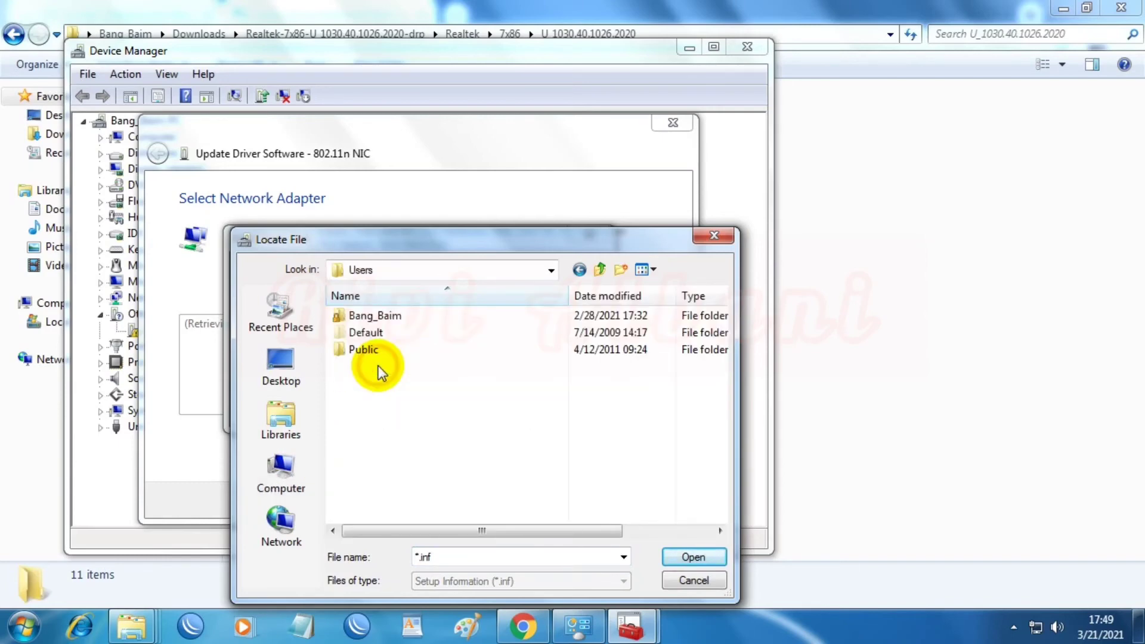
double_click(371, 316)
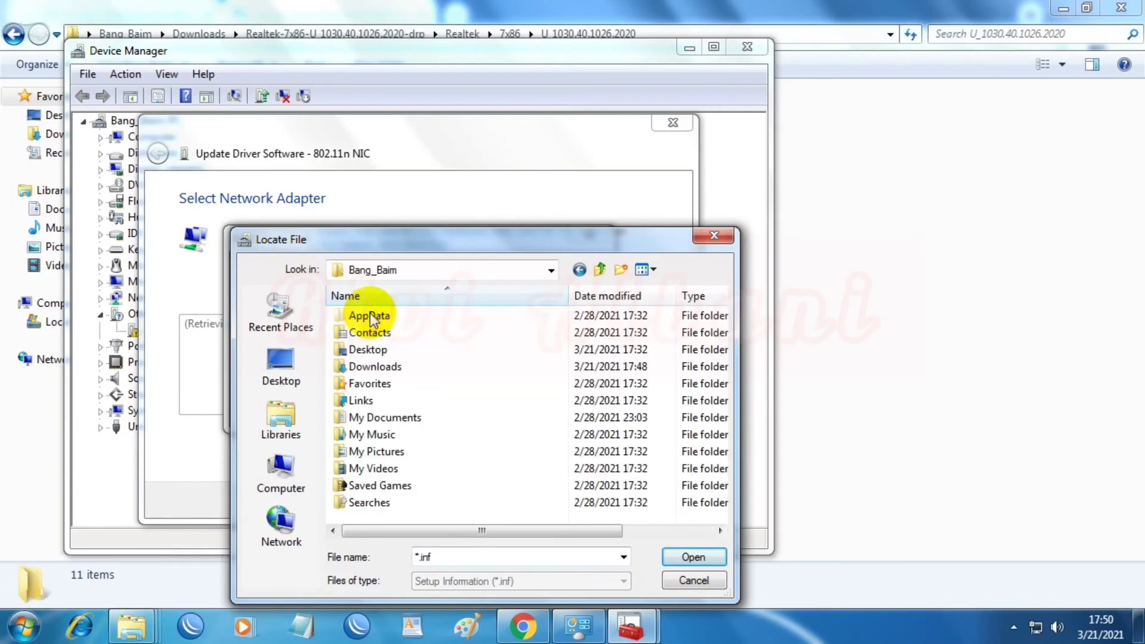
double_click(374, 366)
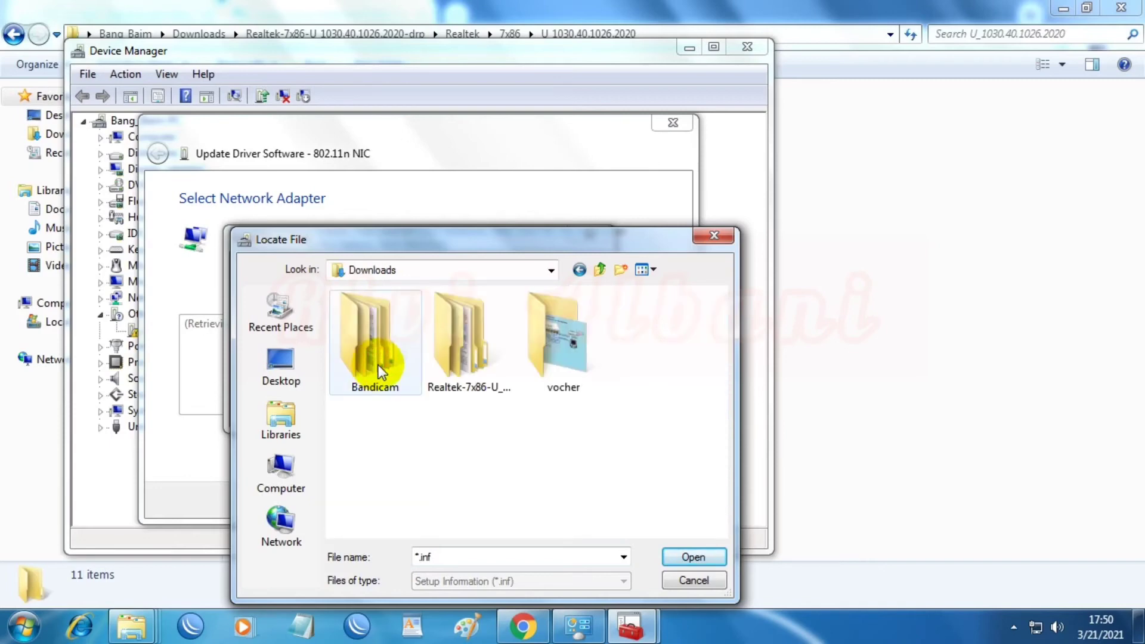
Load the netrtwlanu setup file from Realtek\7x86\U_1030.40.1026.2020 inside the extracted Realtek-7x86-U_1030.40.1026.2020-drp folder as the driver source.
left_click(468, 385)
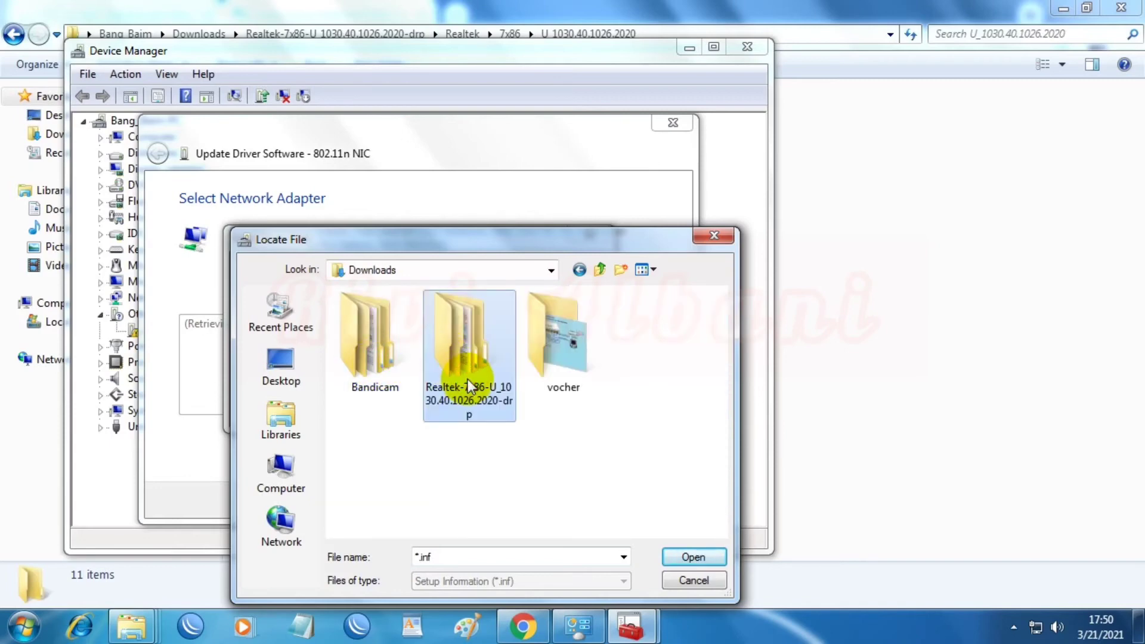
left_click(693, 556)
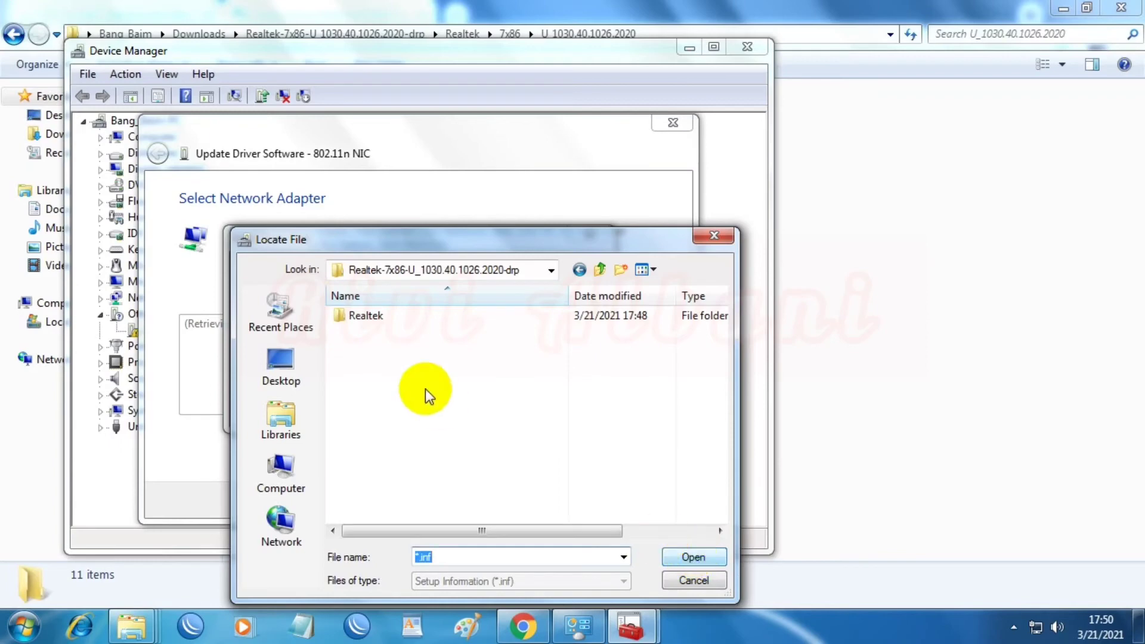
left_click(366, 317)
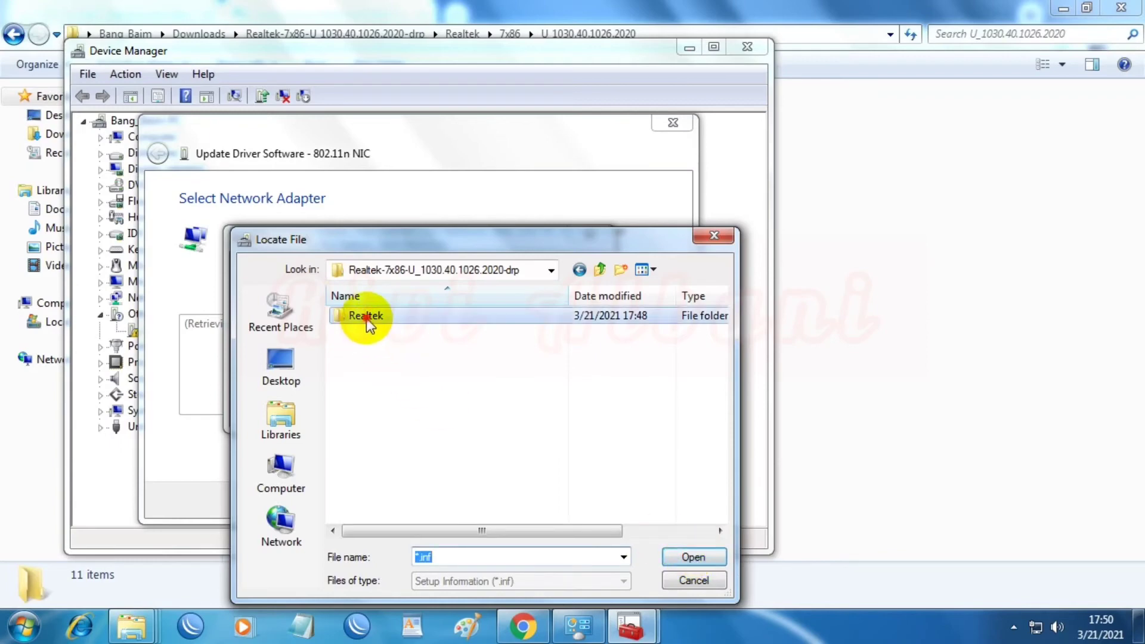
left_click(672, 557)
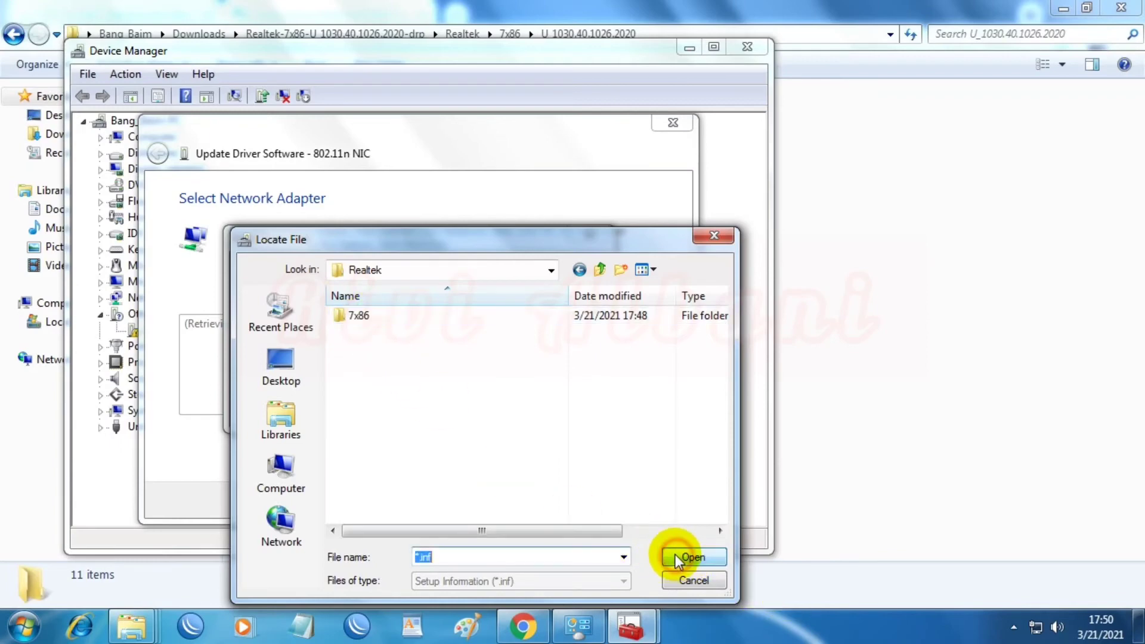
left_click(348, 321)
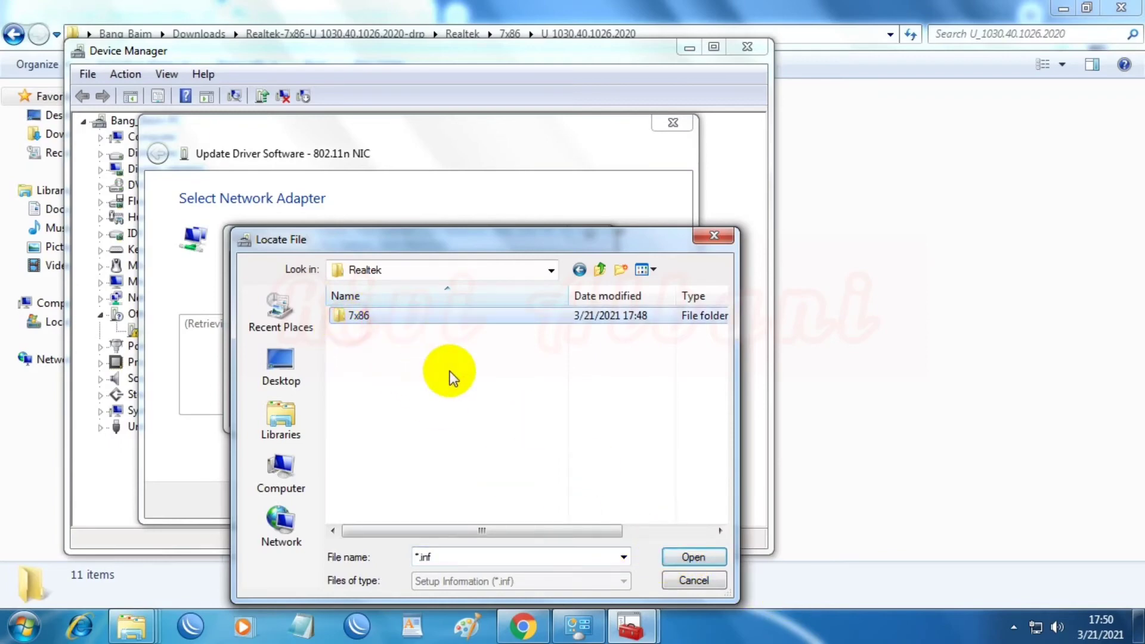
left_click(693, 556)
left_click(339, 315)
left_click(709, 559)
left_click(357, 317)
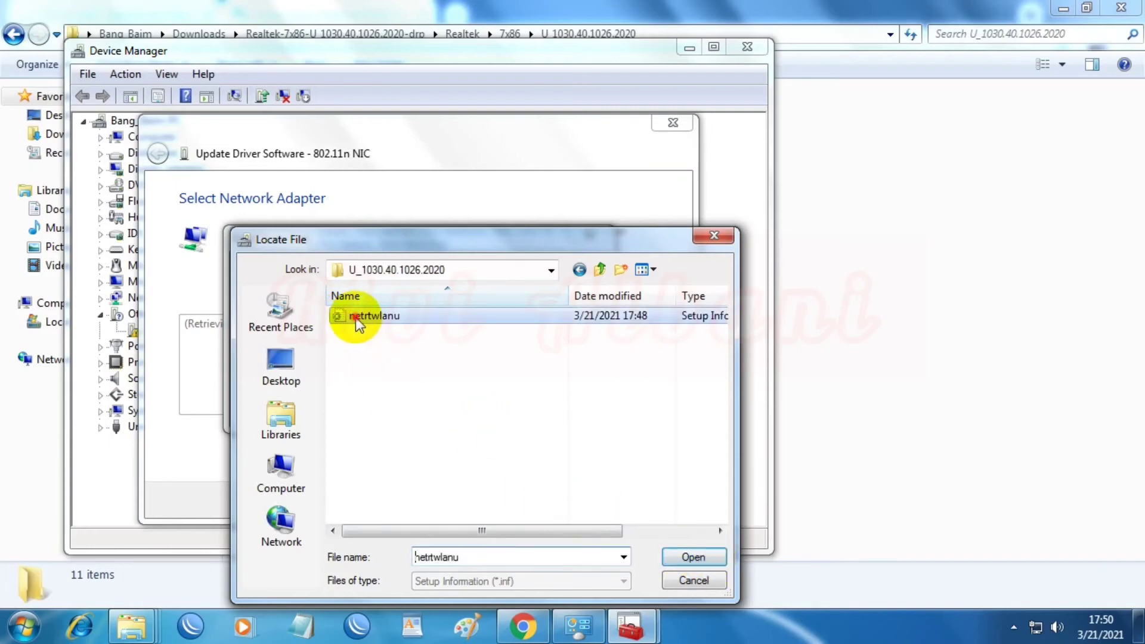
left_click(693, 556)
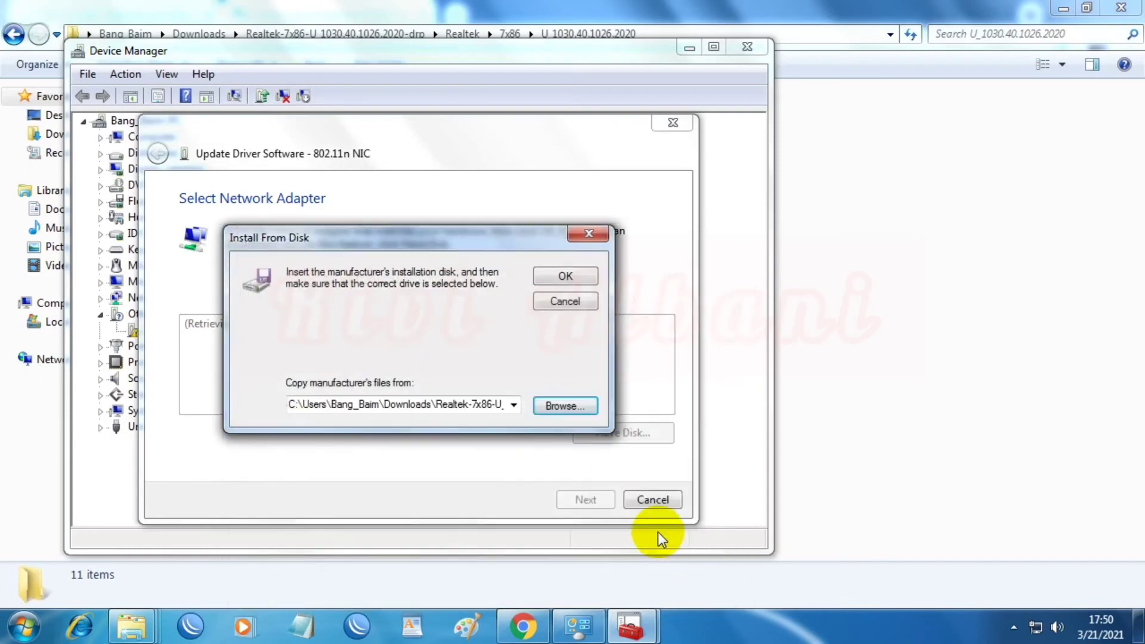
left_click(560, 281)
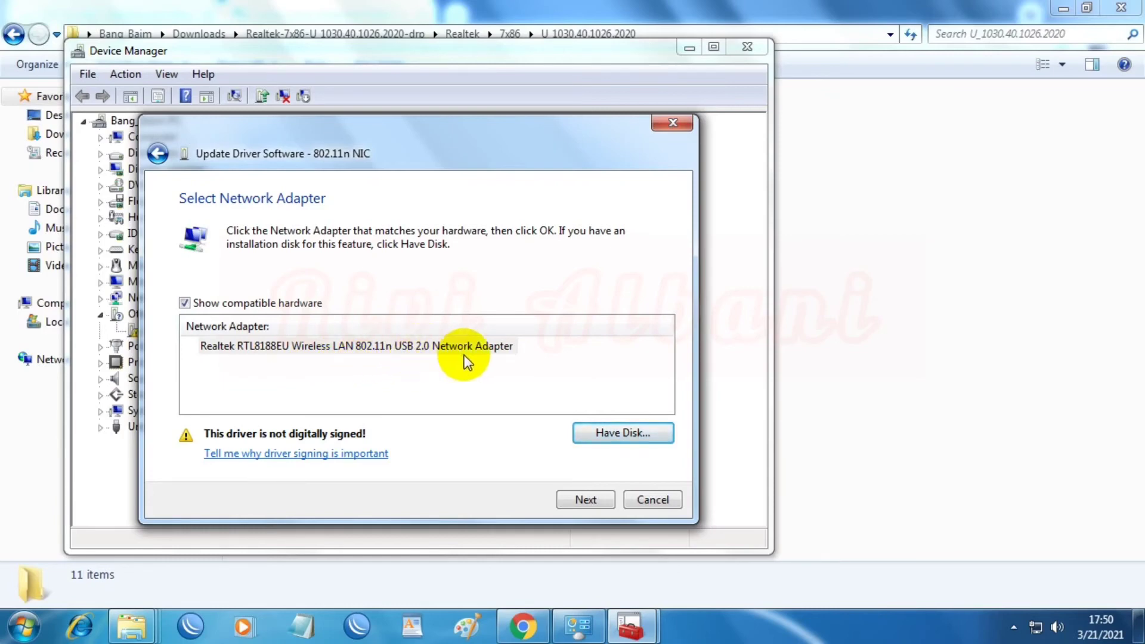
Install the Realtek RTL8188EU Wireless LAN 802.11n USB 2.0 Network Adapter driver despite its unverified publisher, and move the wizard aside.
left_click(587, 500)
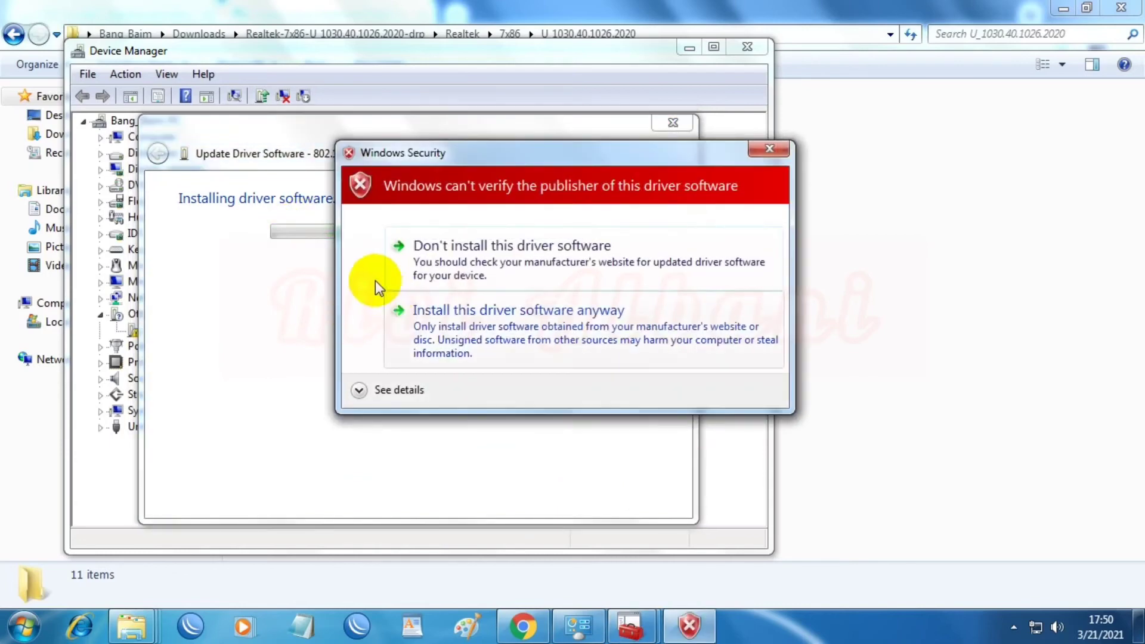
left_click(564, 339)
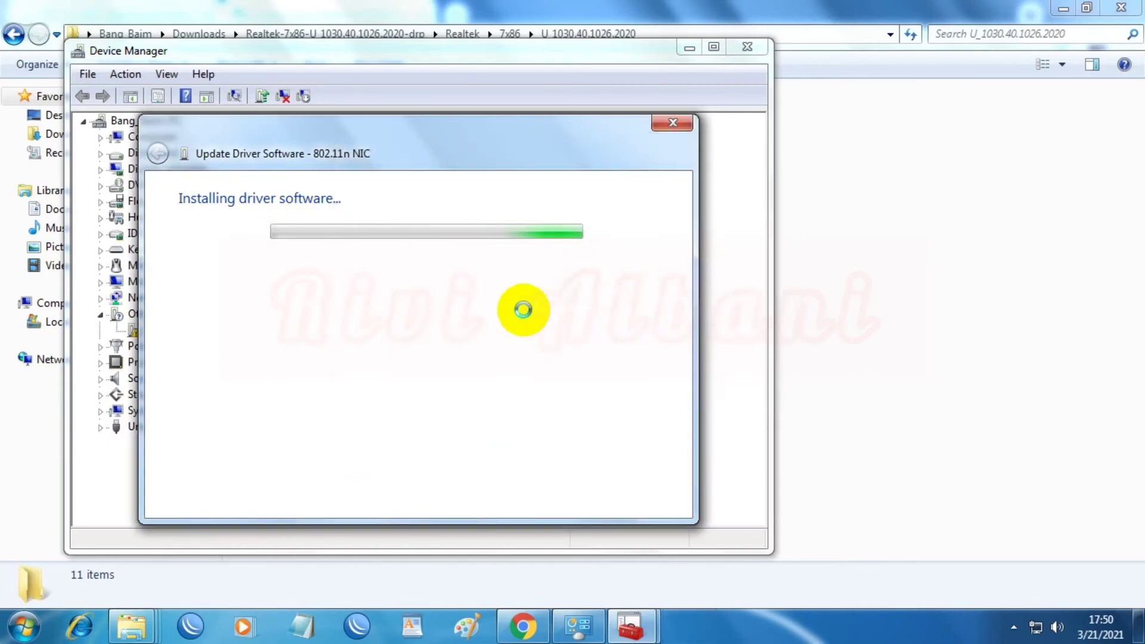
left_click_drag(268, 119, 539, 166)
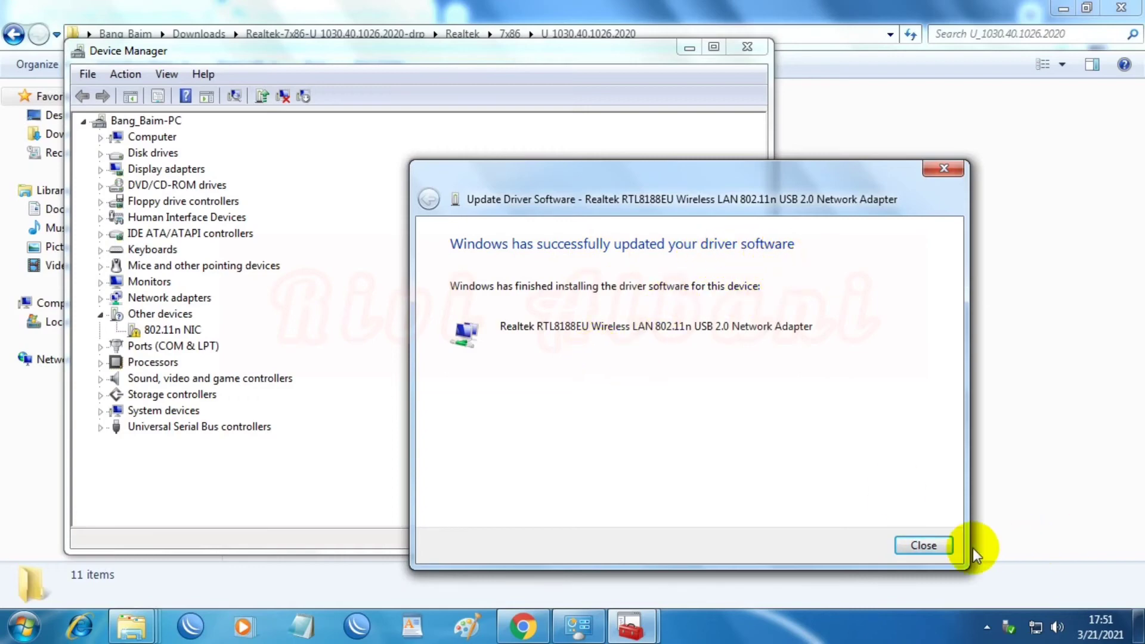
Close the completed driver update wizard and Device Manager.
left_click(923, 545)
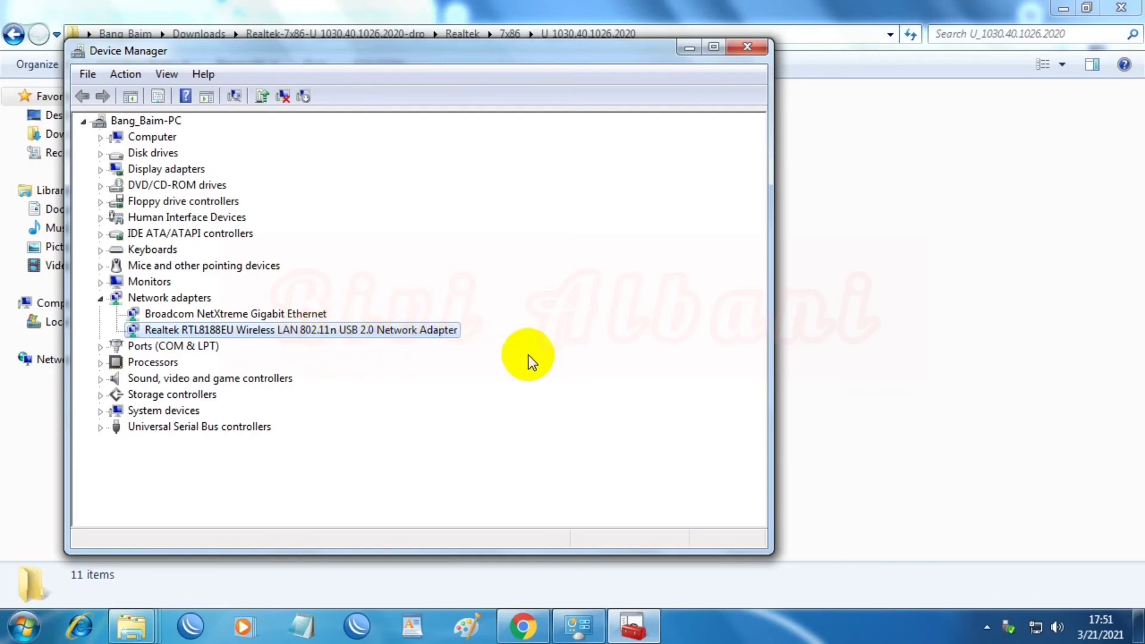
left_click(761, 44)
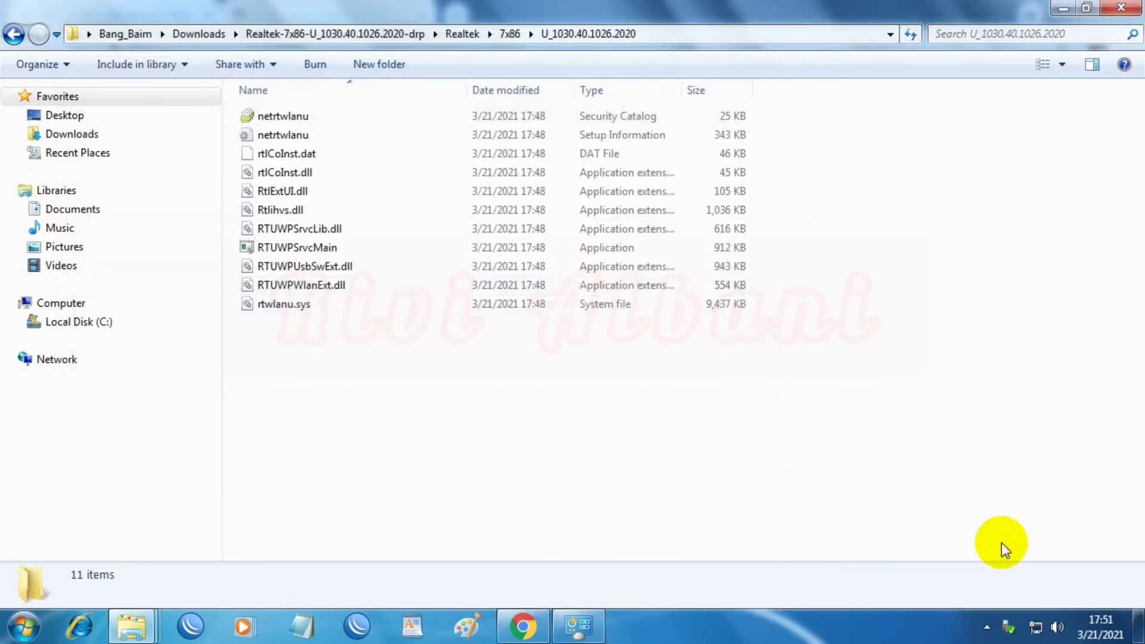
View the wireless adapter among the network connections through the Network and Sharing Center, and close the window.
left_click(1037, 627)
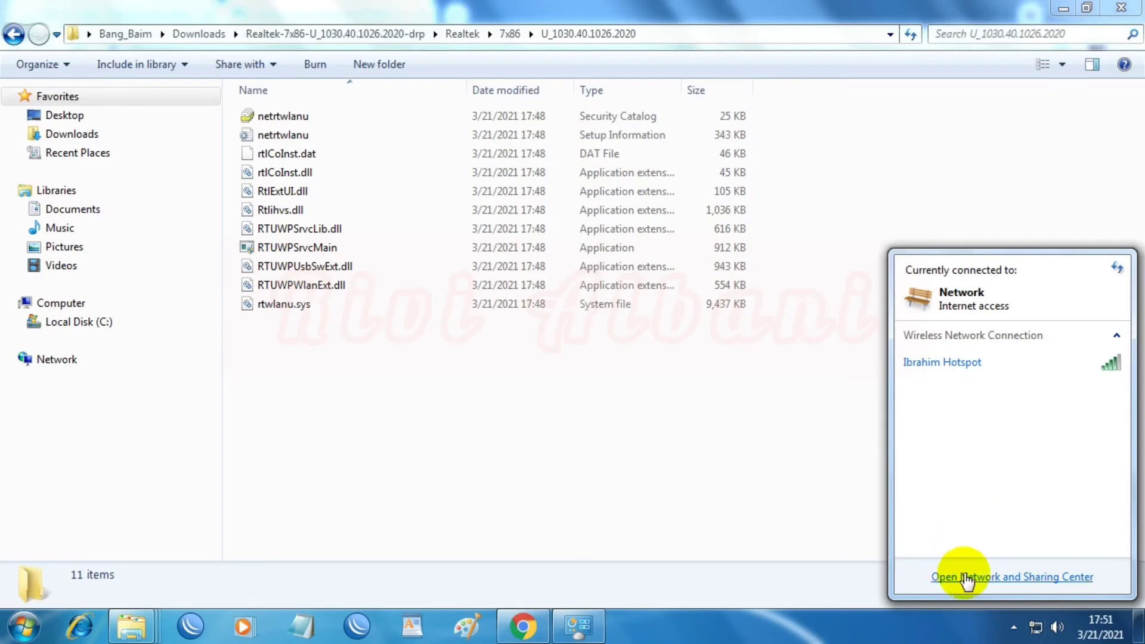
left_click(967, 578)
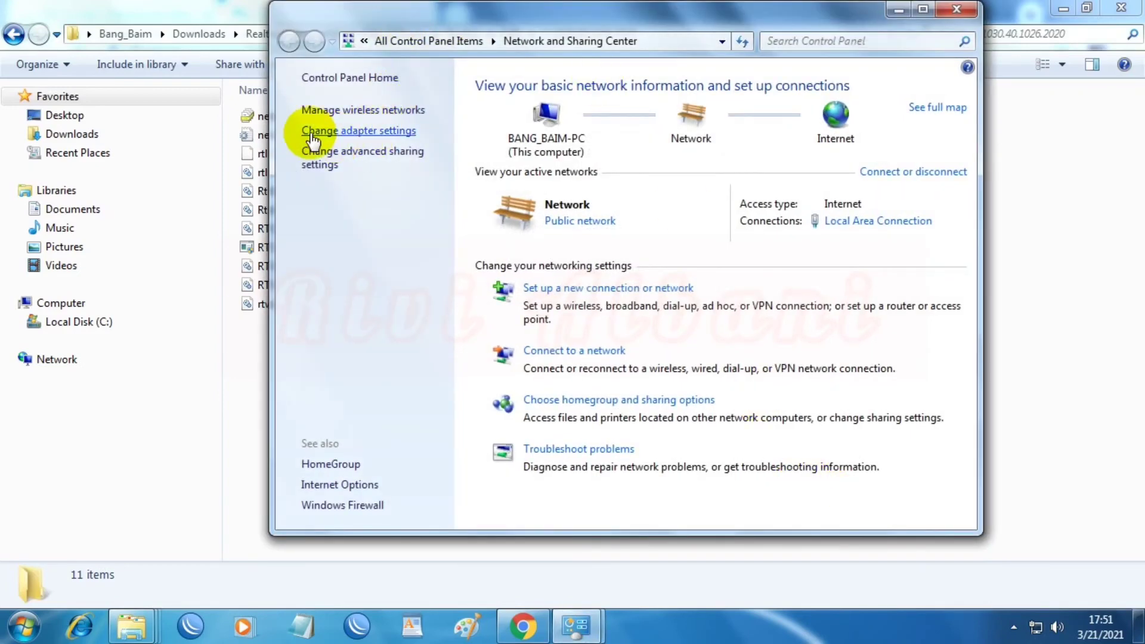
left_click(372, 132)
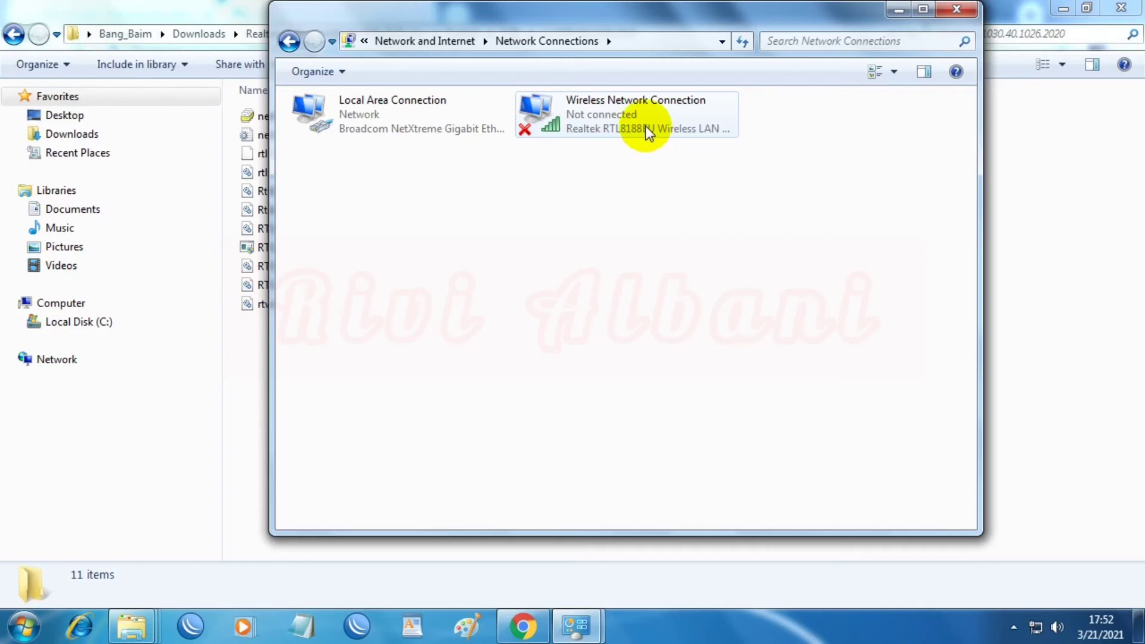
left_click(954, 11)
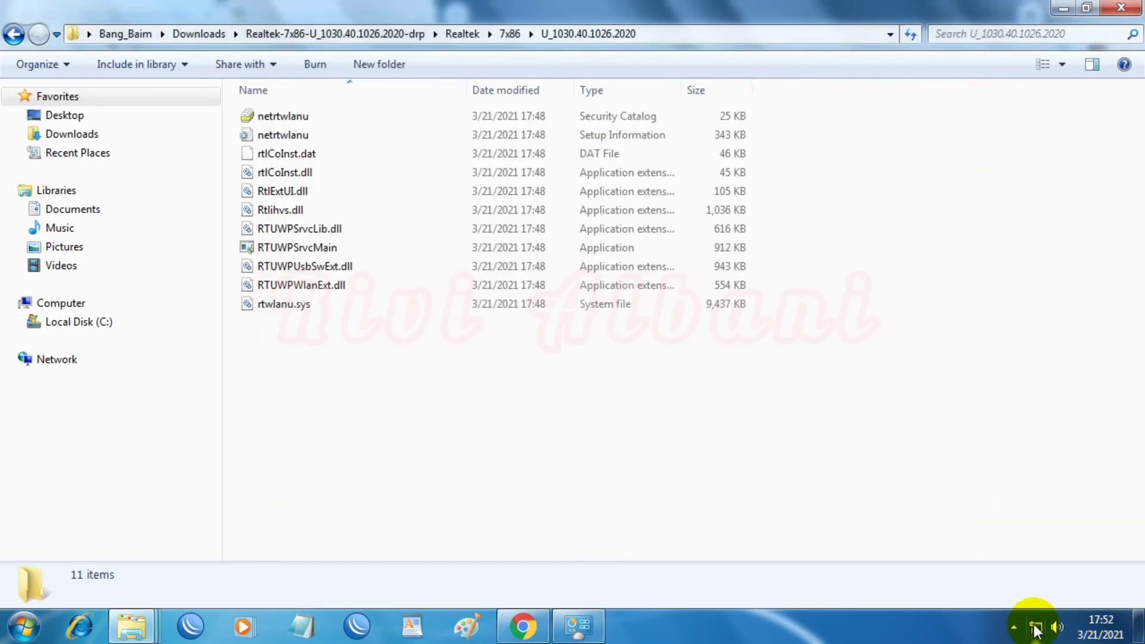
Disable the wired Local Area Connection from its status in the adapter settings, and close the Network Connections window.
left_click(1035, 627)
left_click(999, 577)
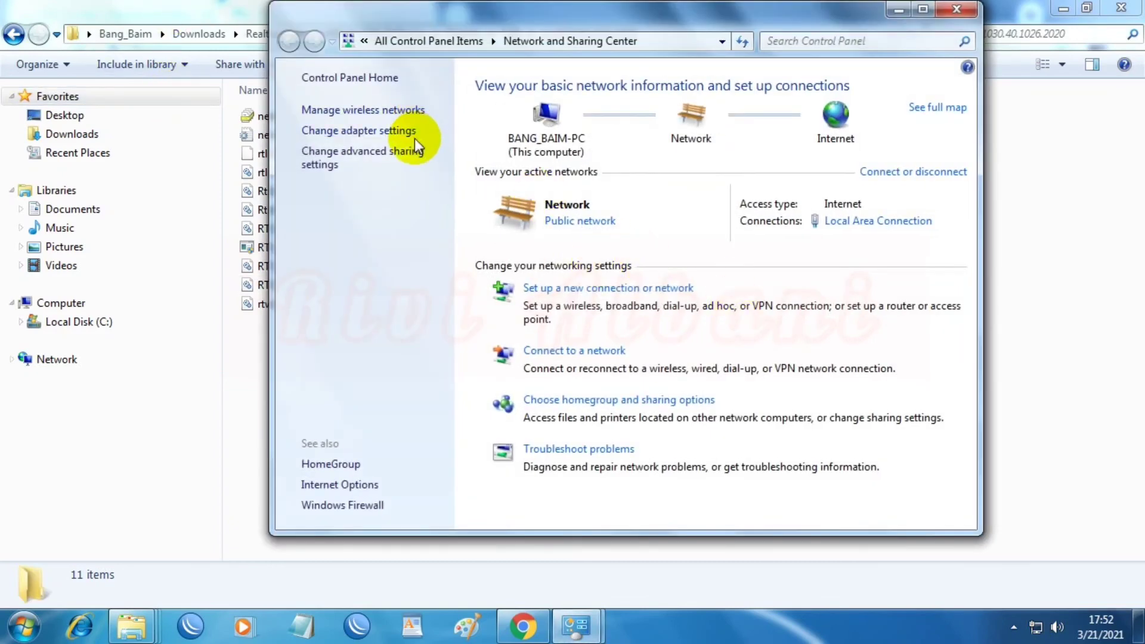
left_click(404, 133)
double_click(401, 133)
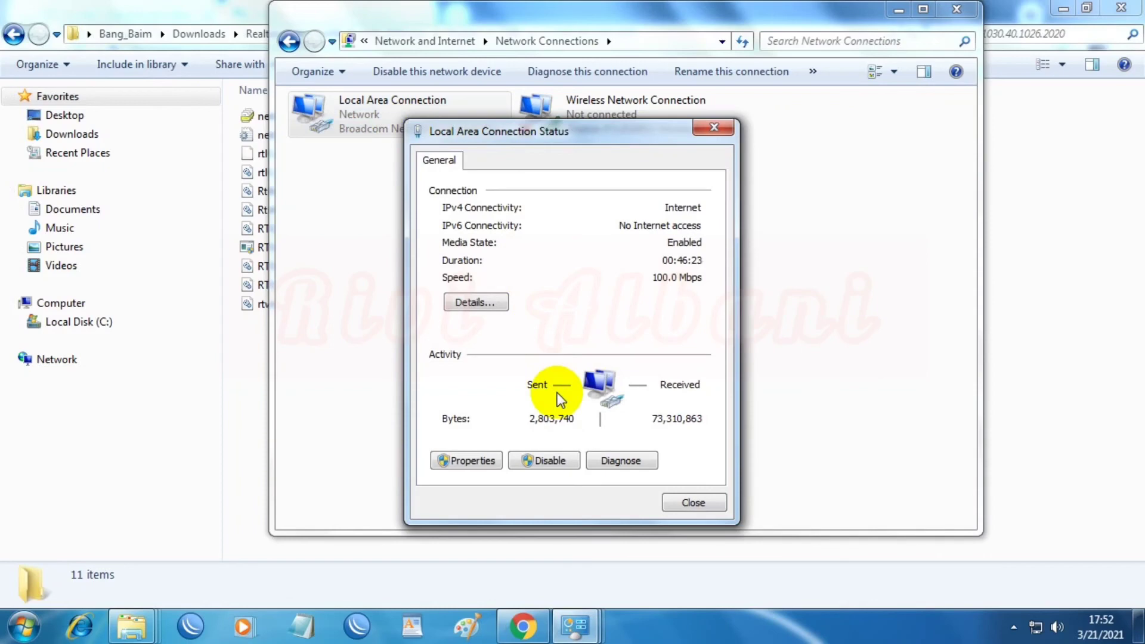
left_click(544, 460)
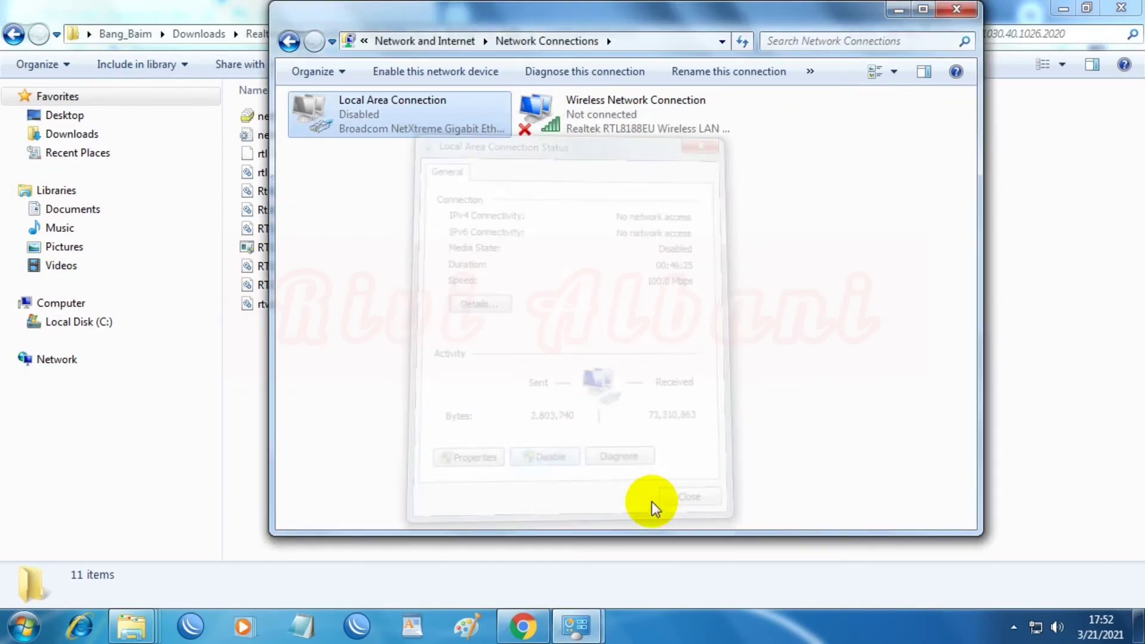
left_click(957, 10)
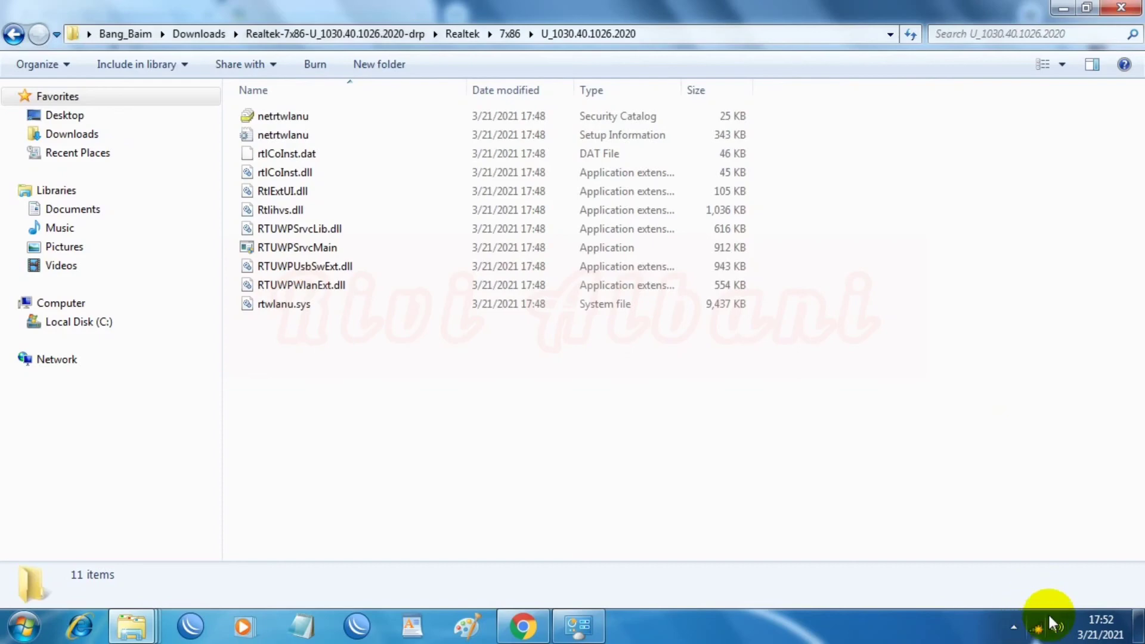
Connect to the available wireless hotspot by entering its network security key, and set its network location to Public network.
left_click(1038, 627)
left_click(954, 362)
left_click(1078, 388)
left_click(924, 510)
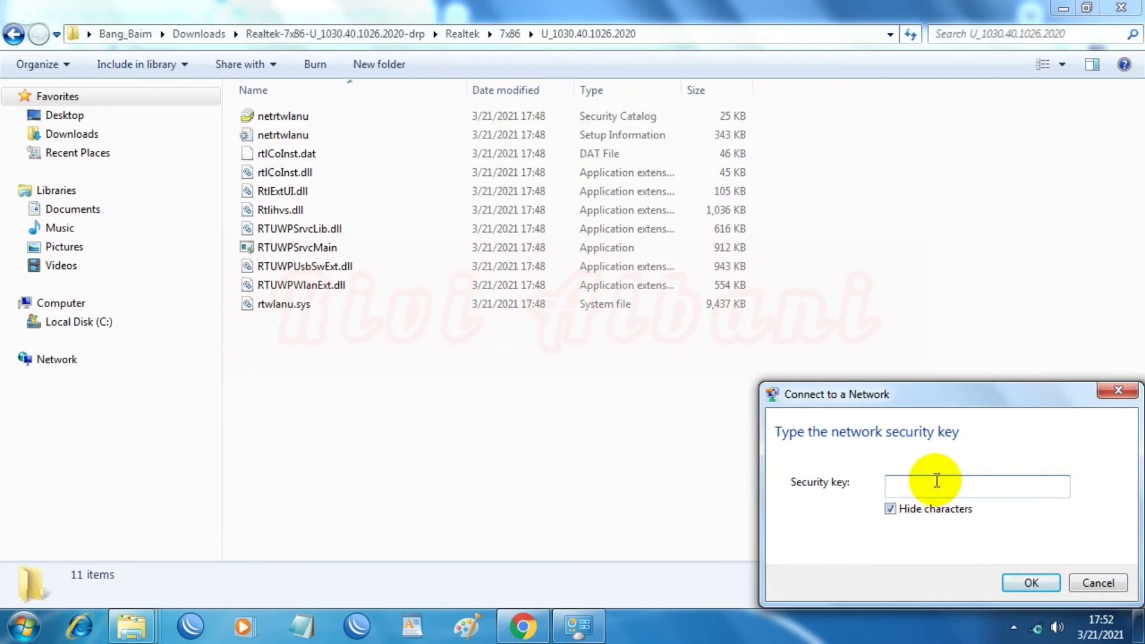
key("Caps_Lock")
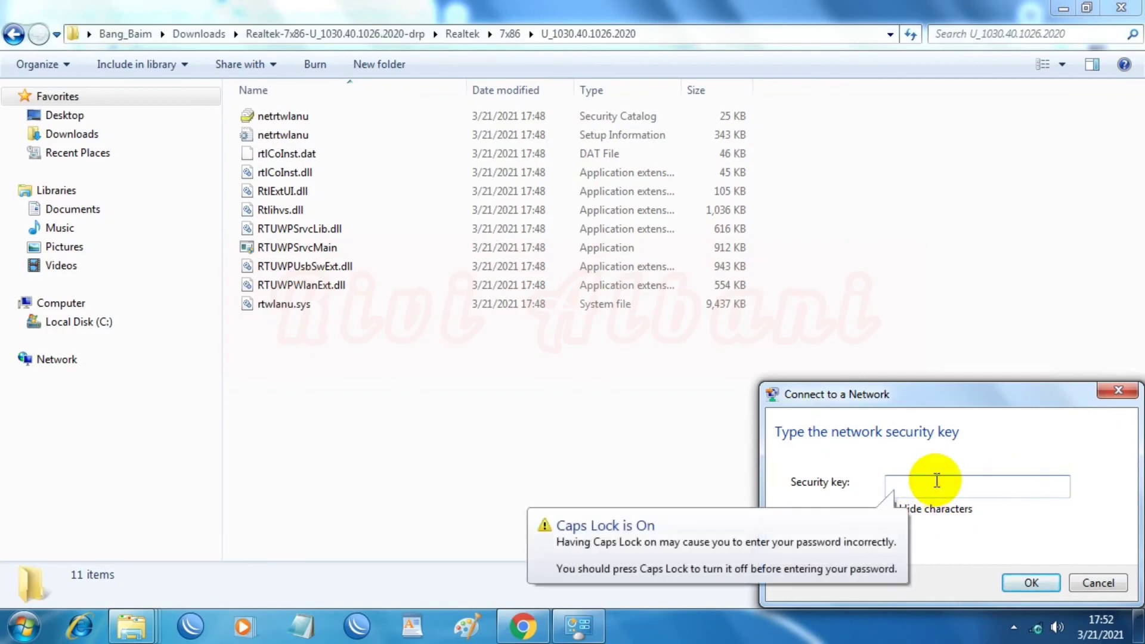
type("aa")
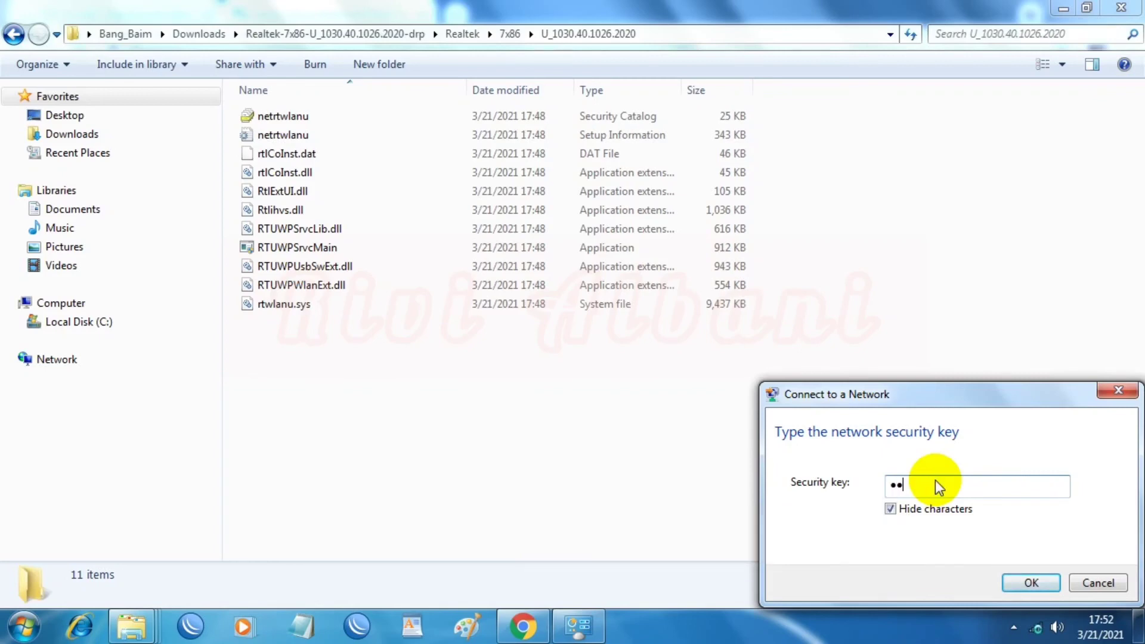
type("aaaa")
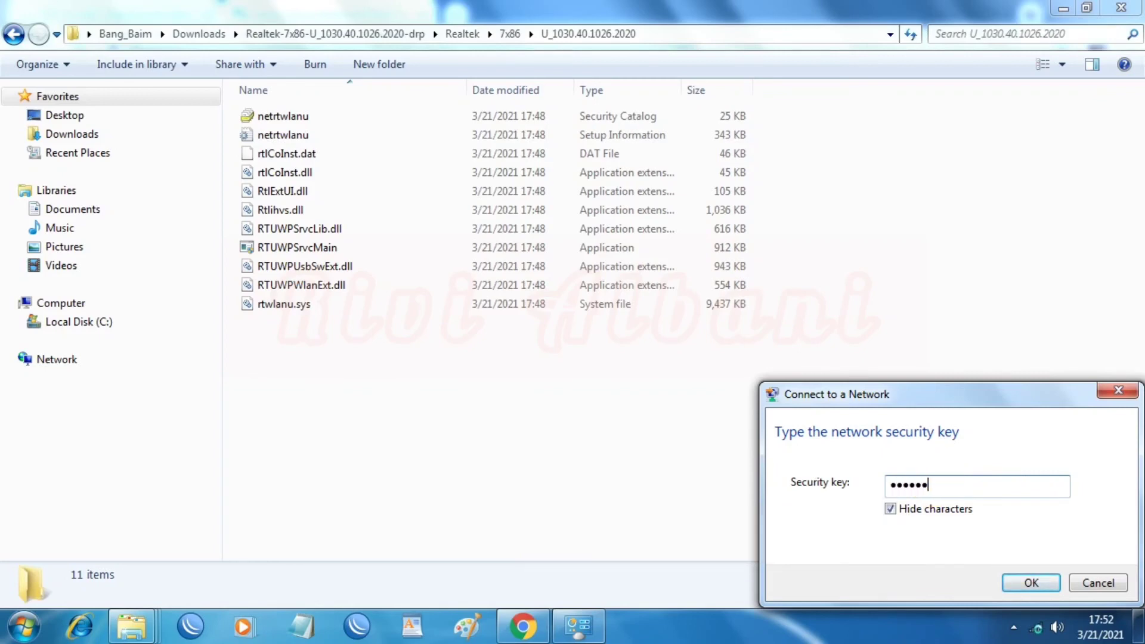
type("aa")
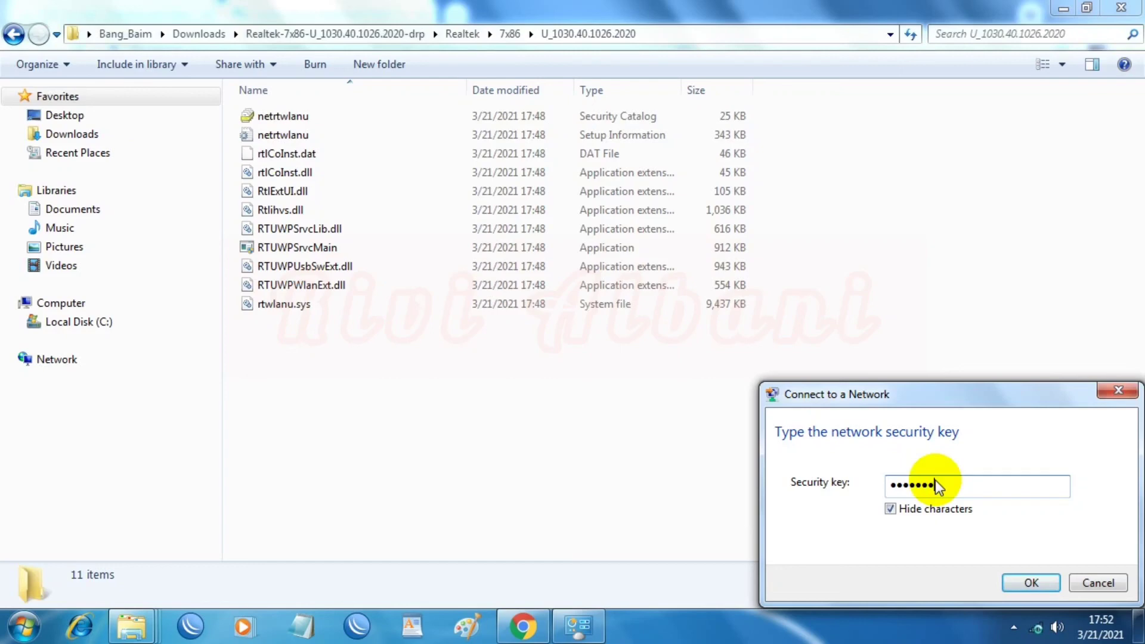
type("aaaa")
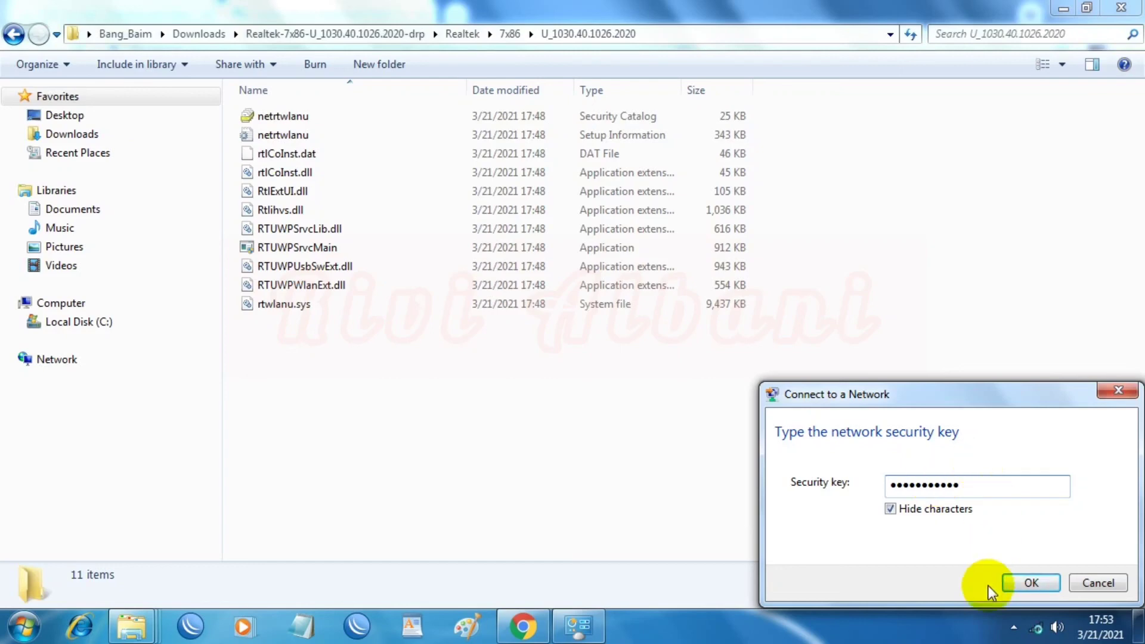
left_click(1018, 584)
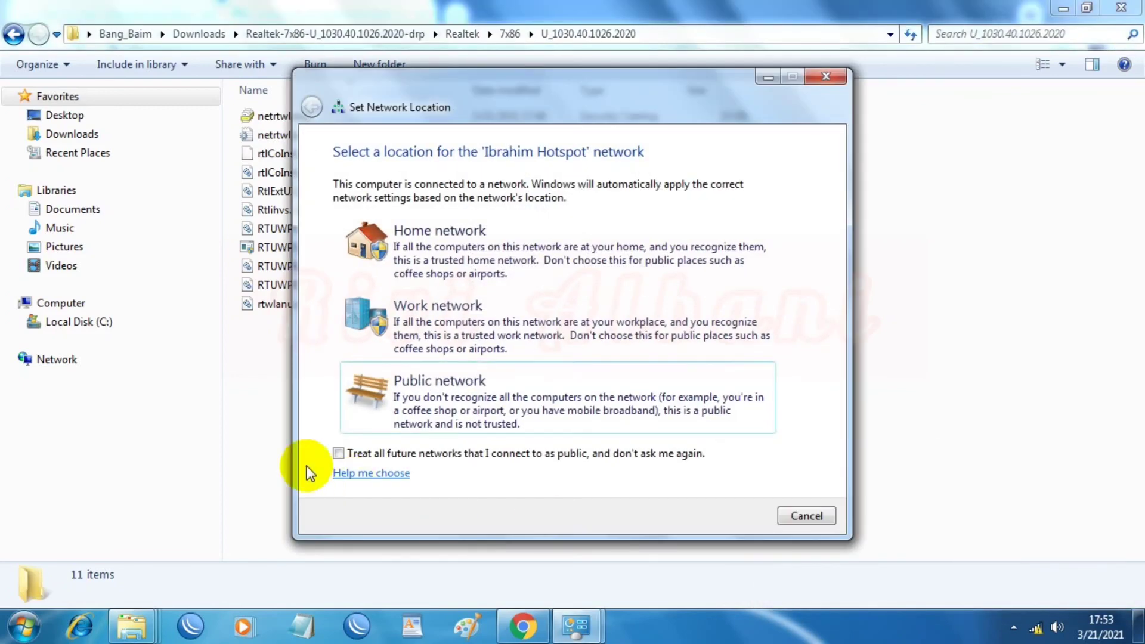
left_click(463, 388)
left_click(803, 514)
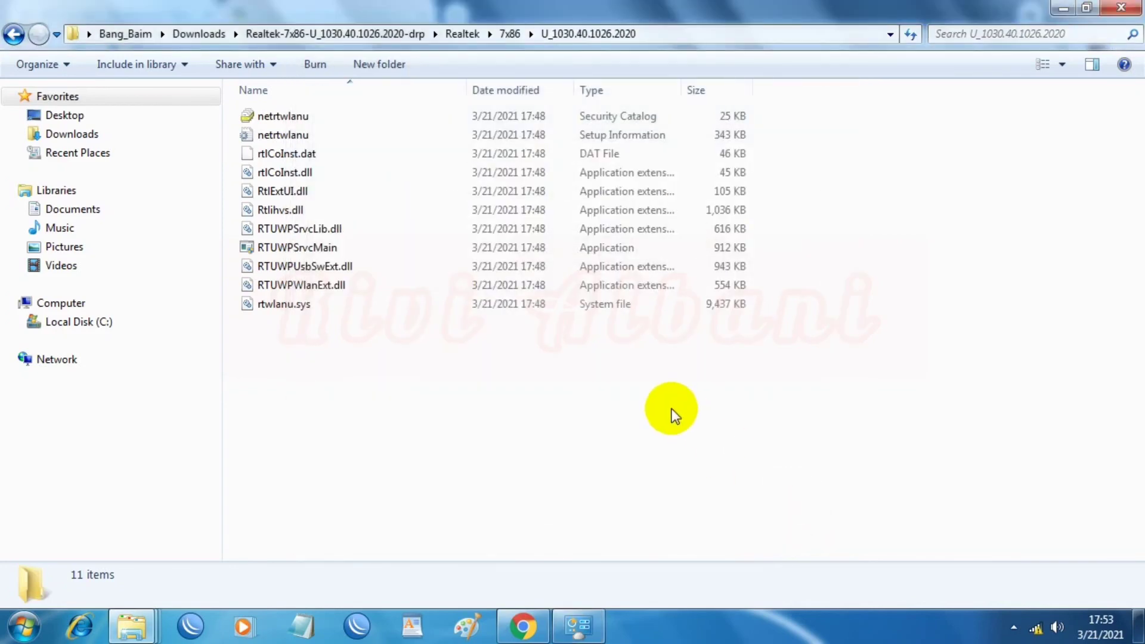
Start a Command Prompt and test the internet connection with the command ping google.com -t.
key("super+r")
key("Return")
type("PING")
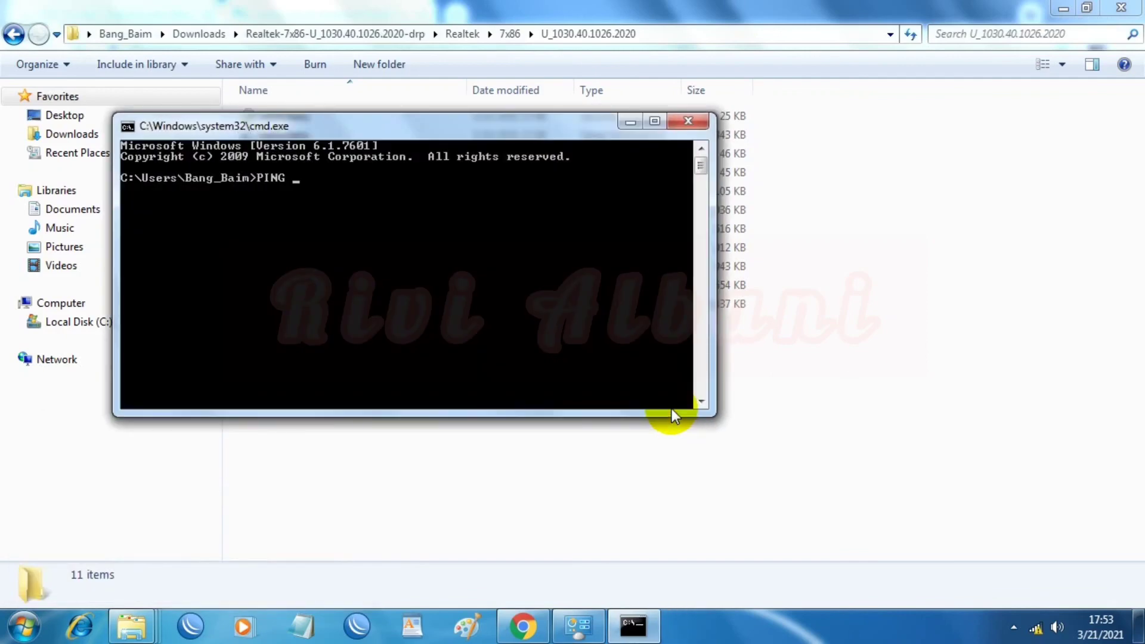
key("Escape")
type("ping google.com")
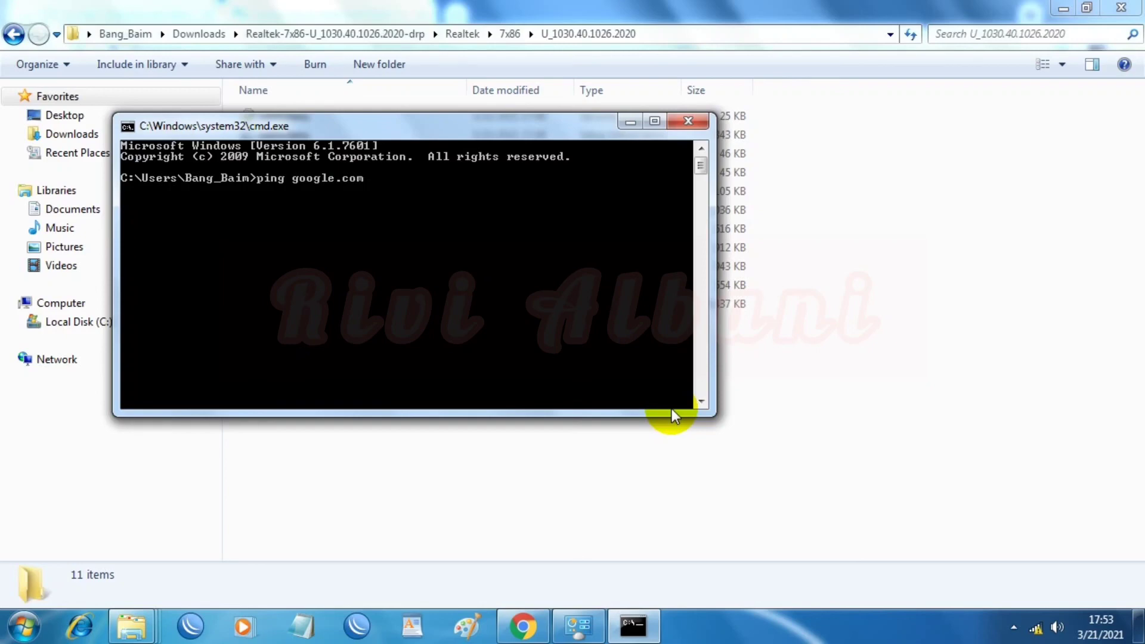
type(" -t")
key("Return")
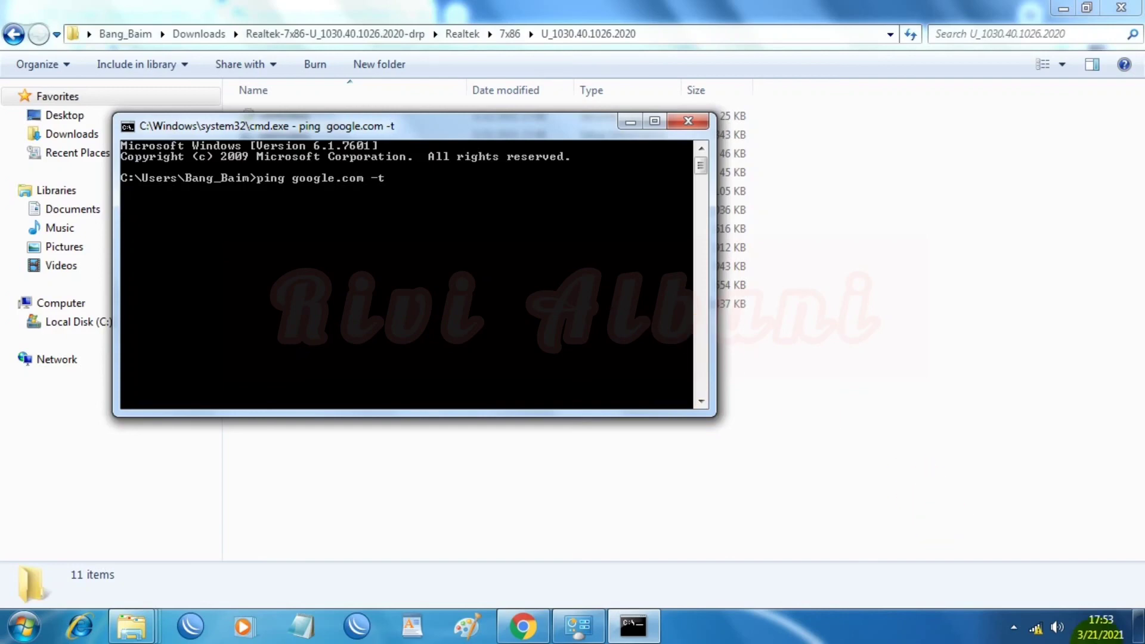
Repeat the continuous ping to google.com and check the wireless hotspot's connection status.
left_click(1042, 626)
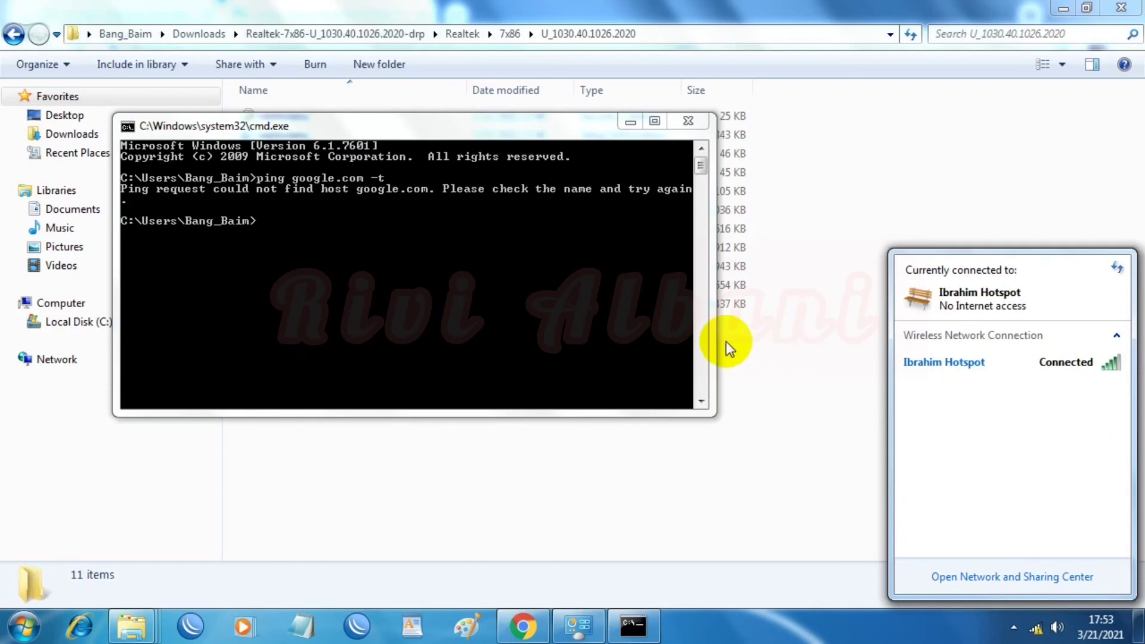
left_click(675, 333)
key("Up")
key("Return")
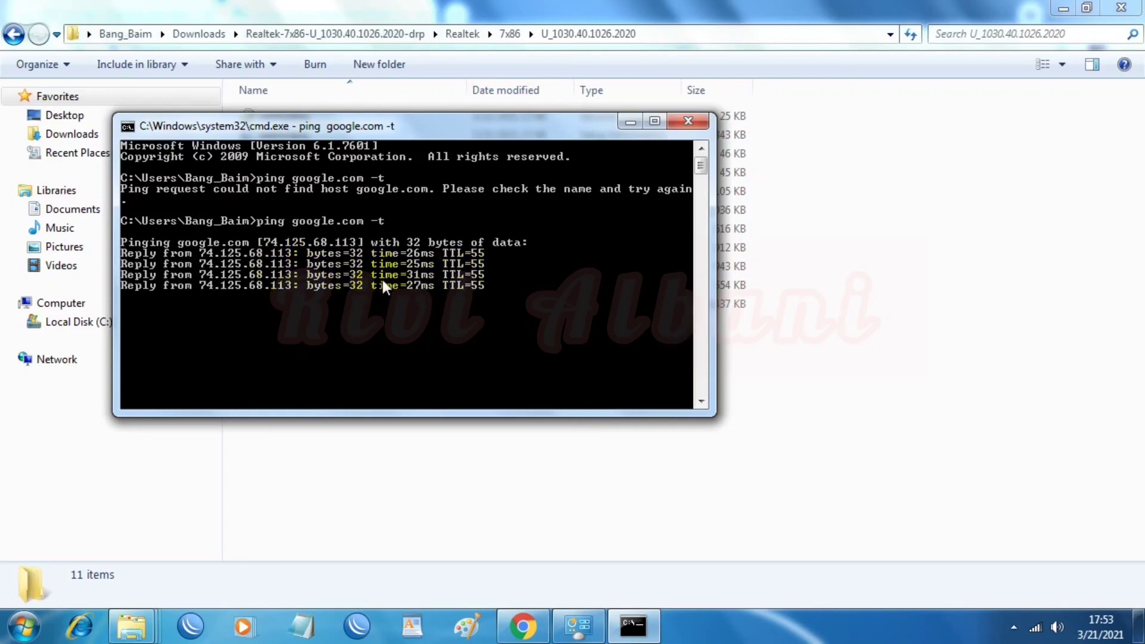
mouse_move(1035, 639)
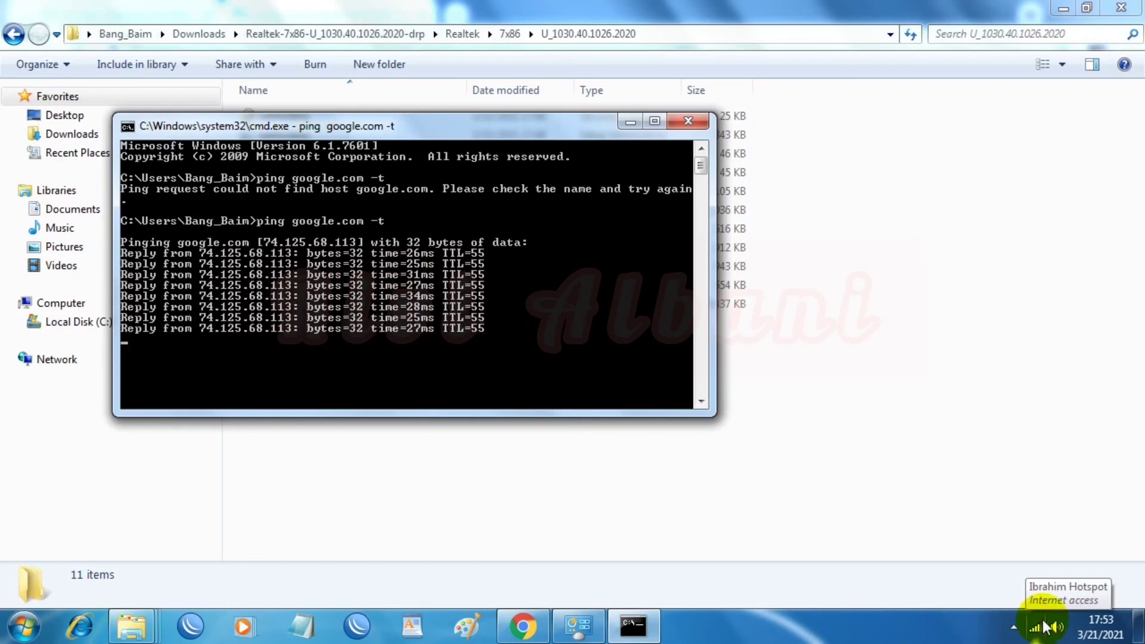
left_click(1037, 628)
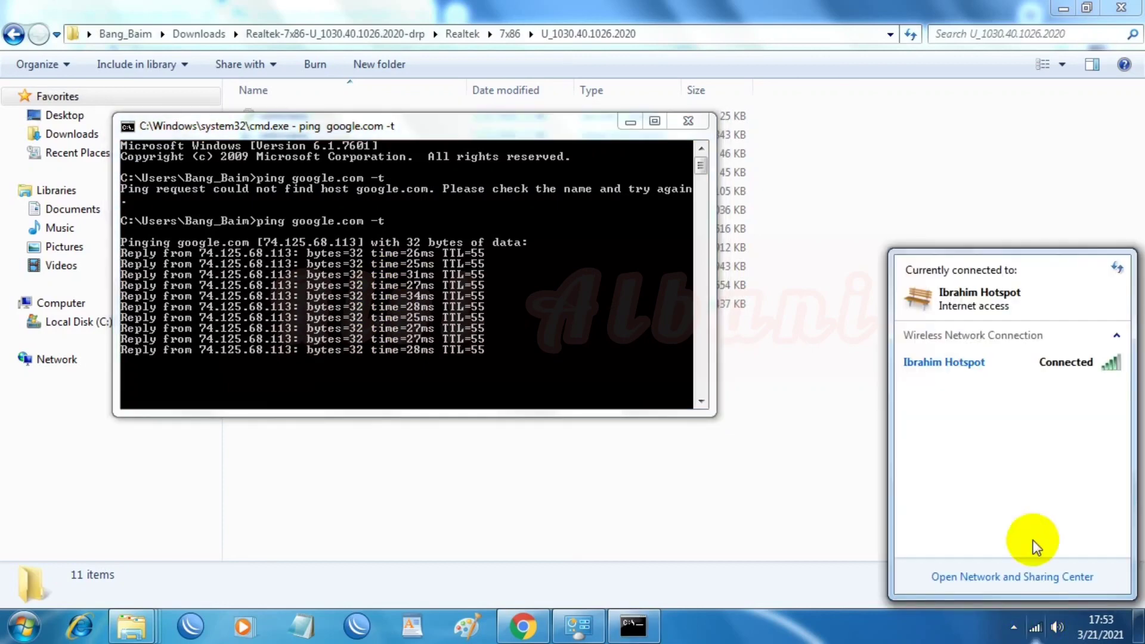